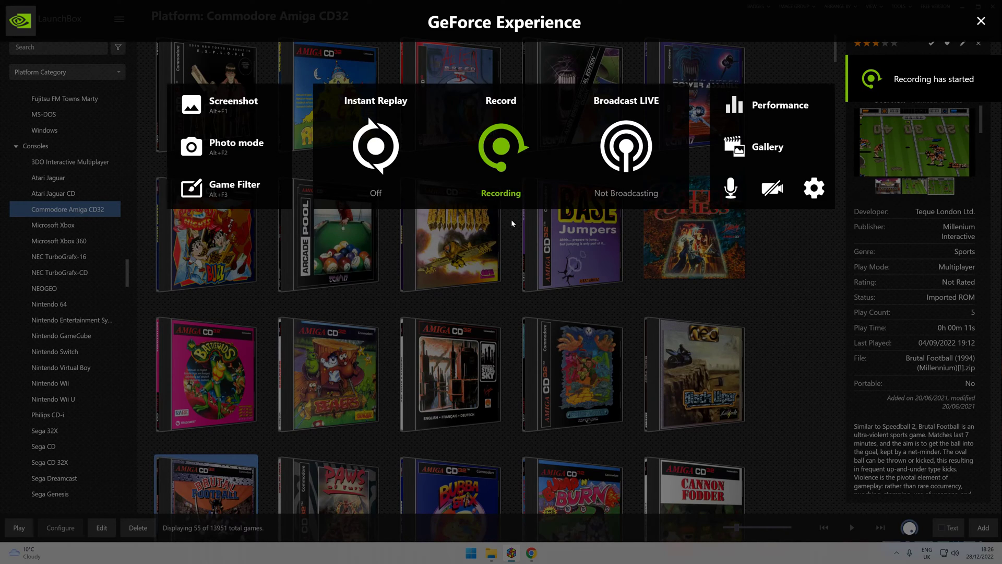
left_click(981, 21)
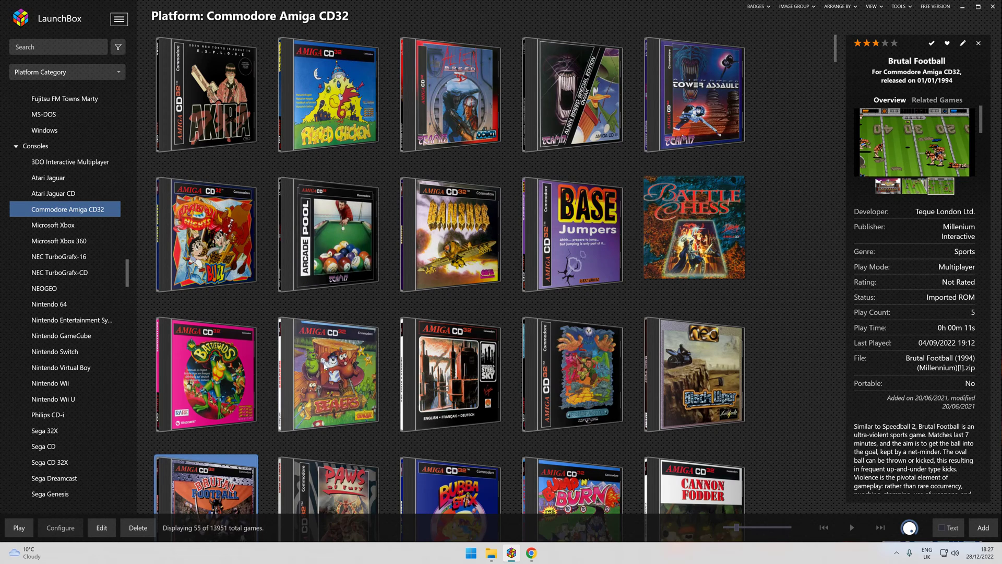
mouse_move(573, 200)
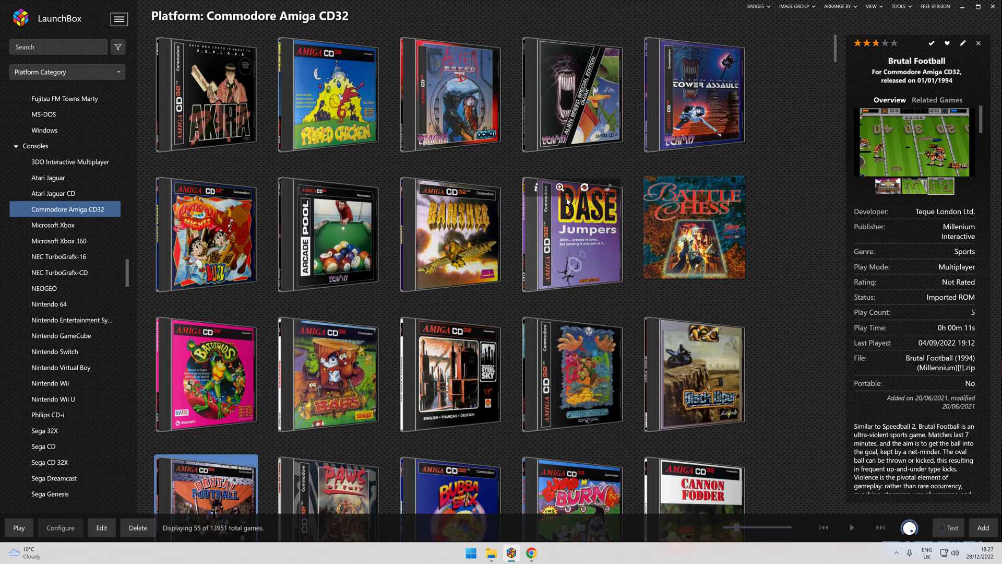
mouse_move(228, 199)
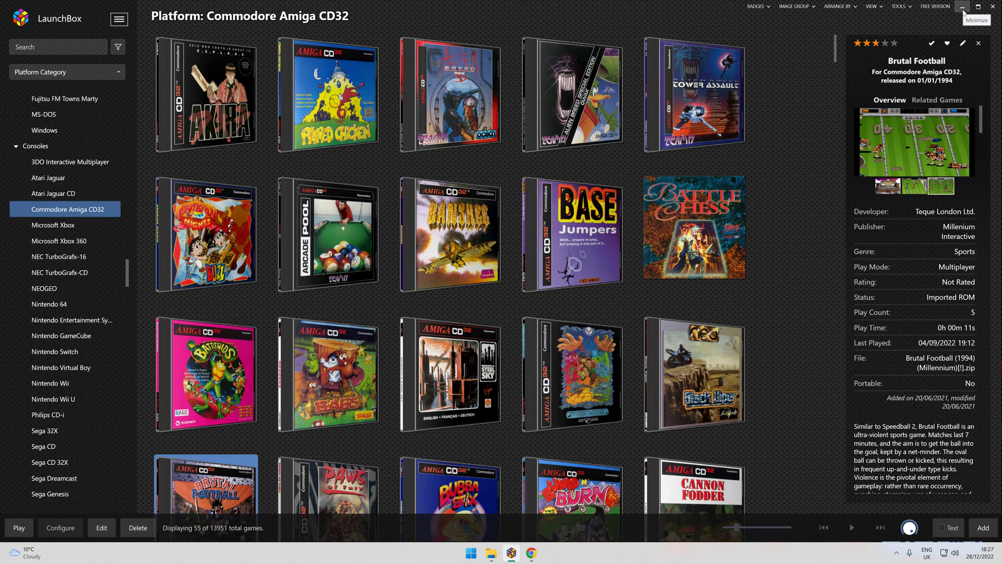
Minimize LaunchBox and open the Amiga CD32 folder inside LaunchBox's Emulators folder in File Explorer
left_click(963, 7)
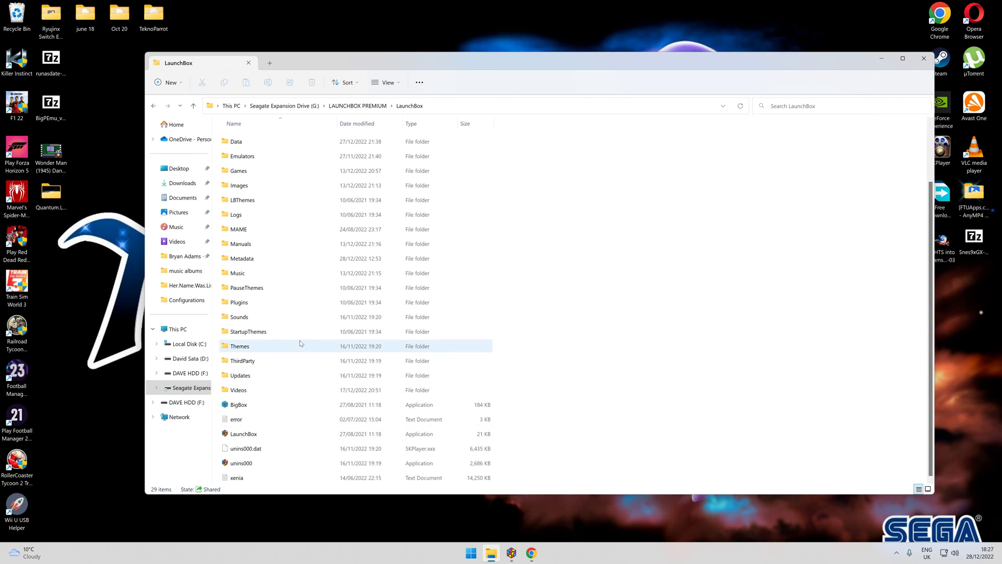
scroll(300, 344, "up", 2)
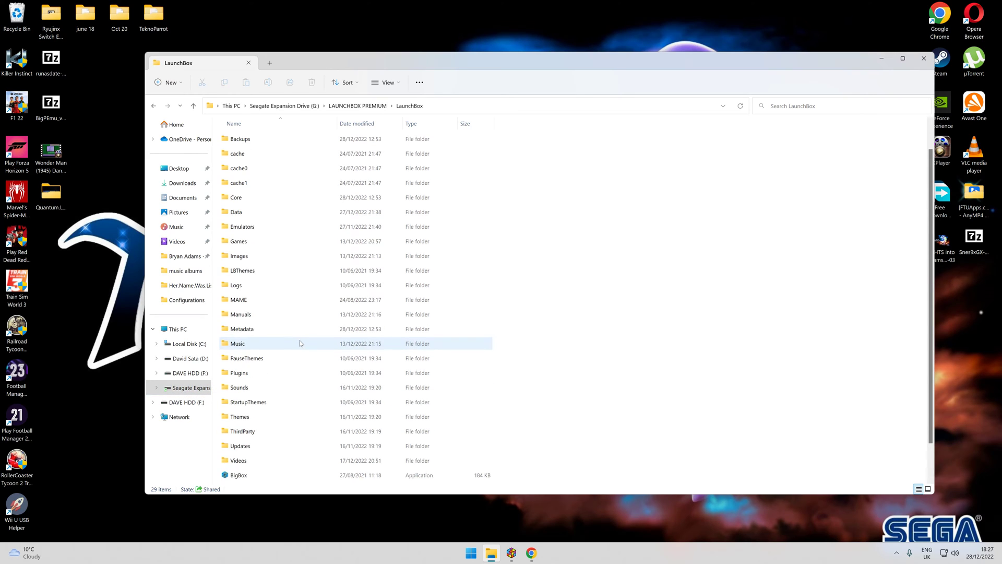
double_click(268, 225)
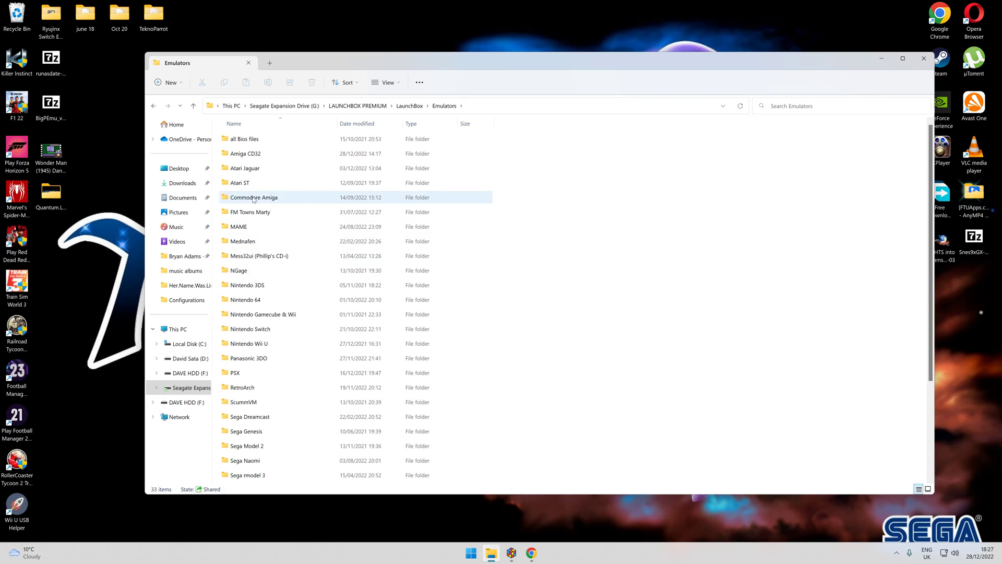
left_click(257, 156)
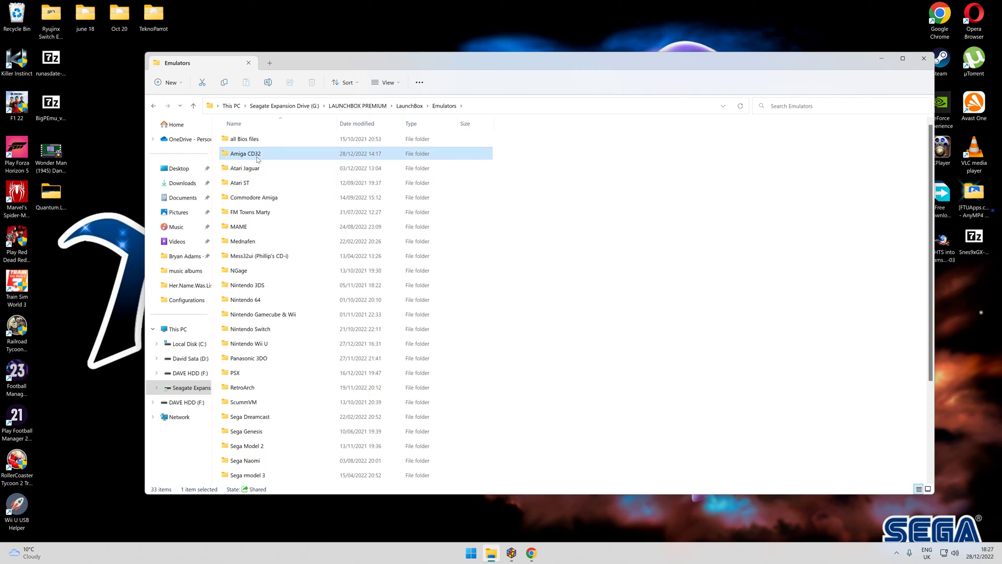
double_click(262, 156)
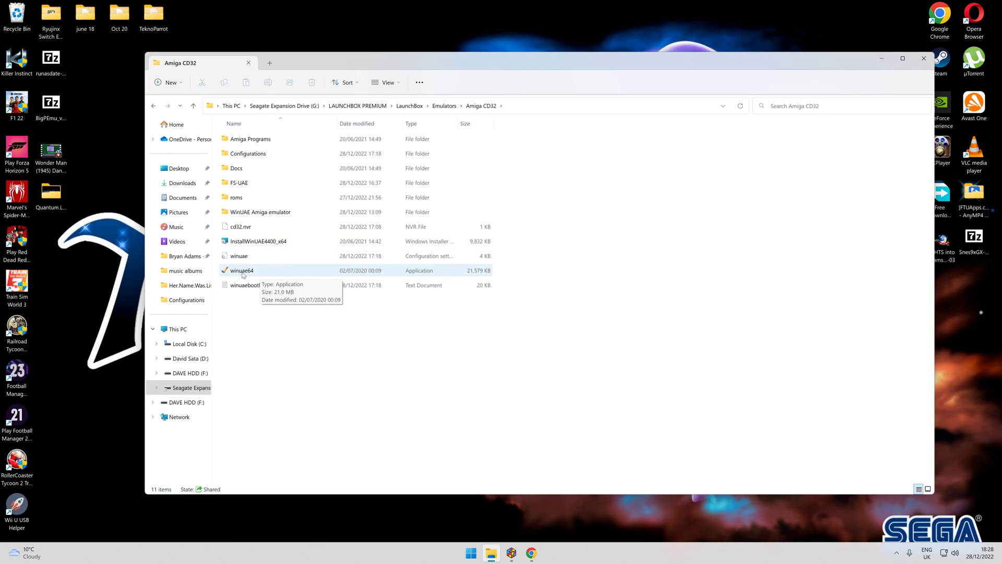
Check the full names of the BIOS files in the roms folder, and return to the Amiga CD32 folder
left_click(246, 201)
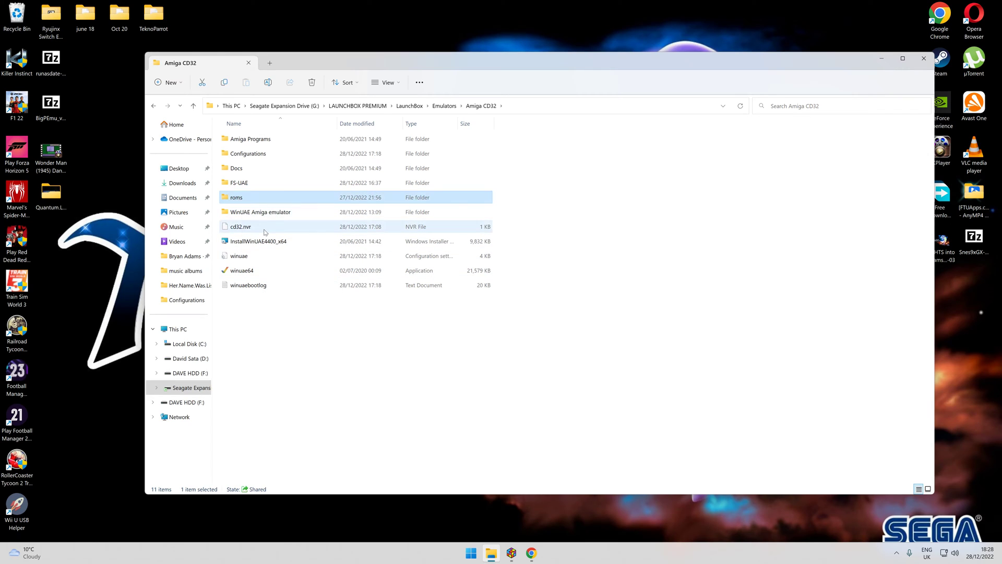
double_click(251, 198)
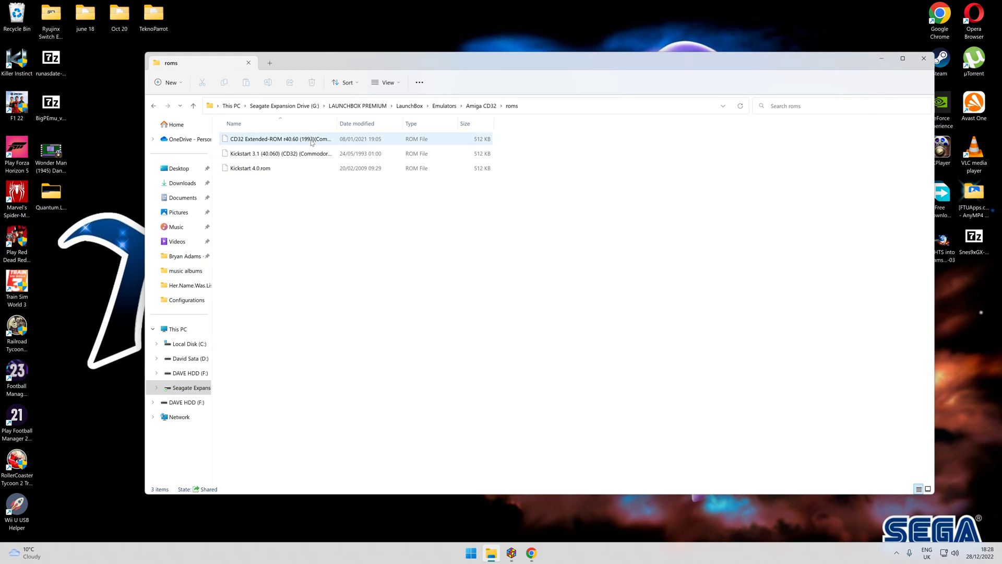
left_click_drag(337, 123, 410, 123)
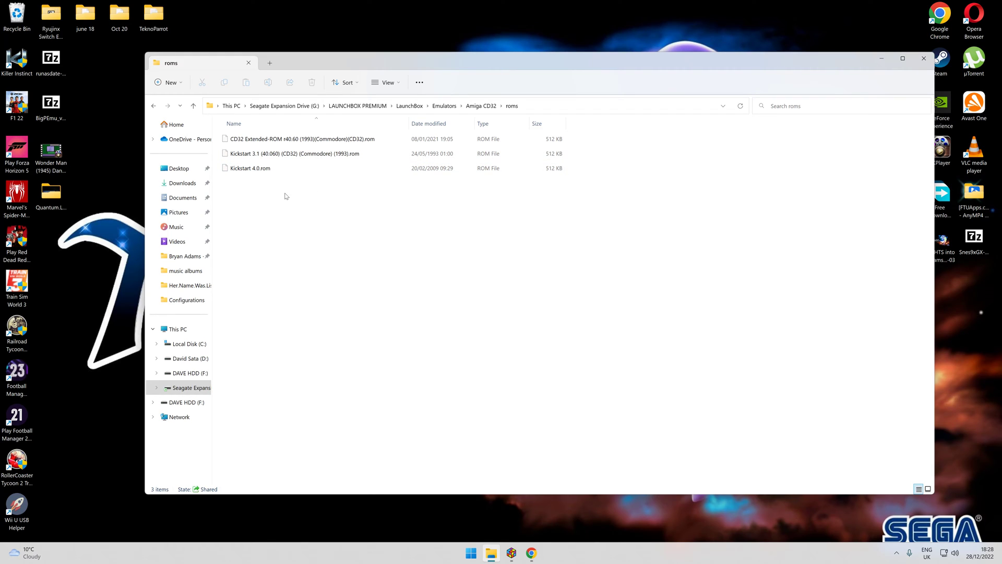
key("BackSpace")
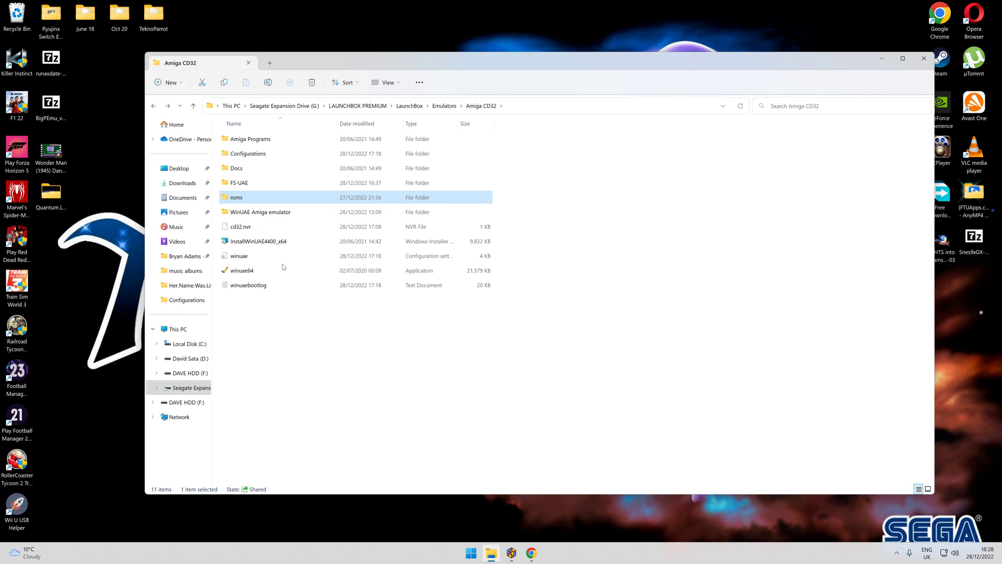
Launch winuae64 and set the Quickstart emulated hardware model to CD32
left_click(249, 270)
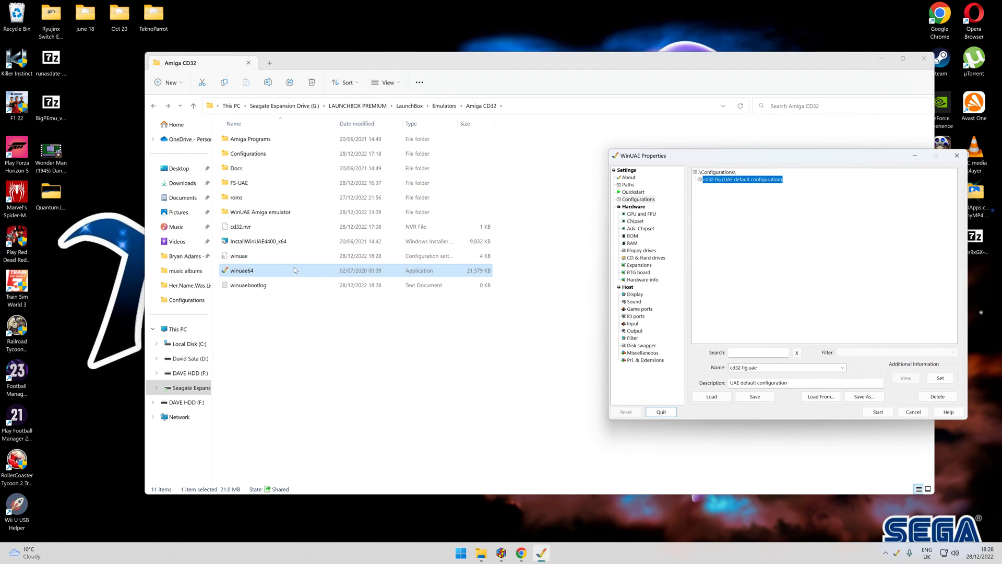
left_click_drag(691, 159, 566, 124)
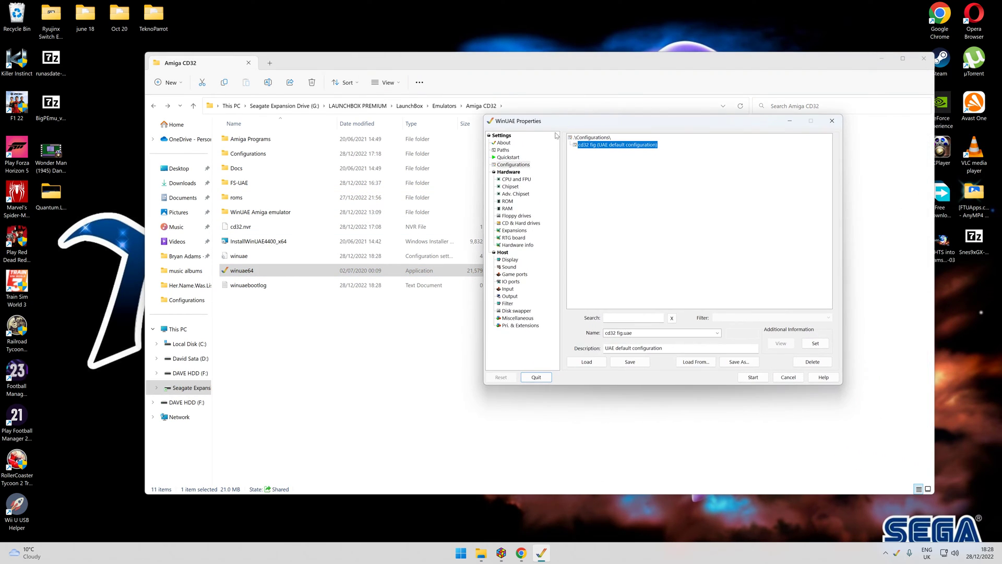
left_click(509, 157)
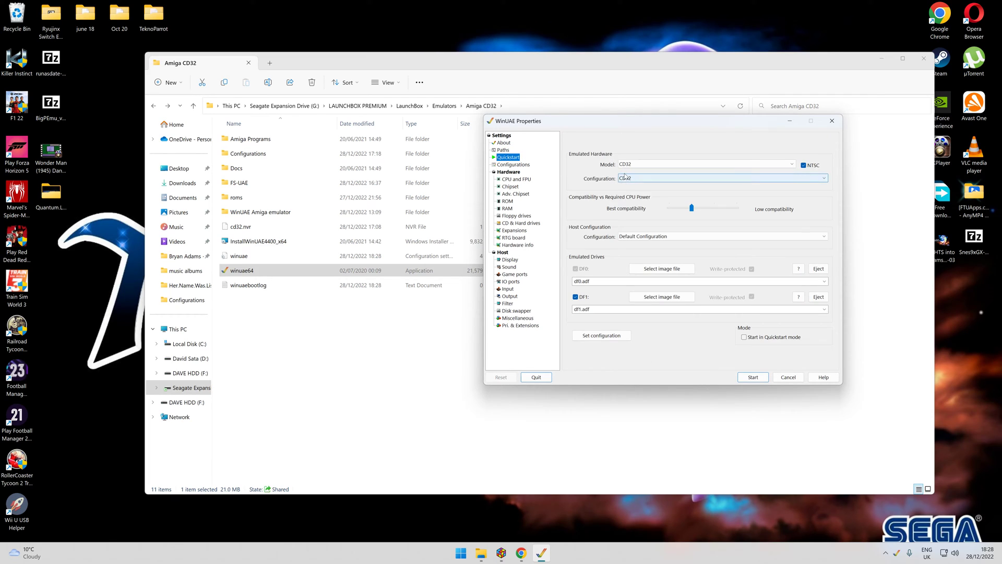
left_click(652, 165)
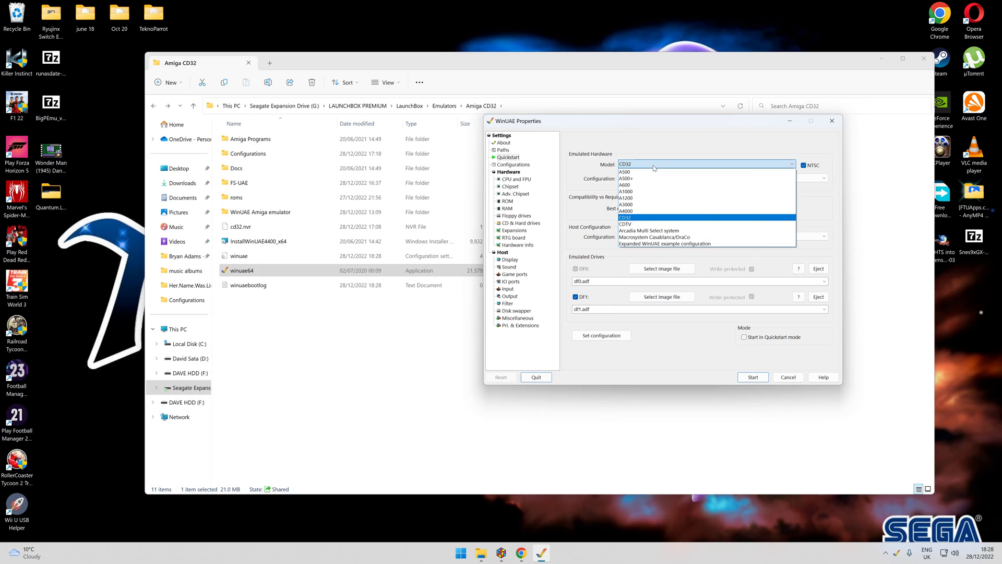
left_click(651, 222)
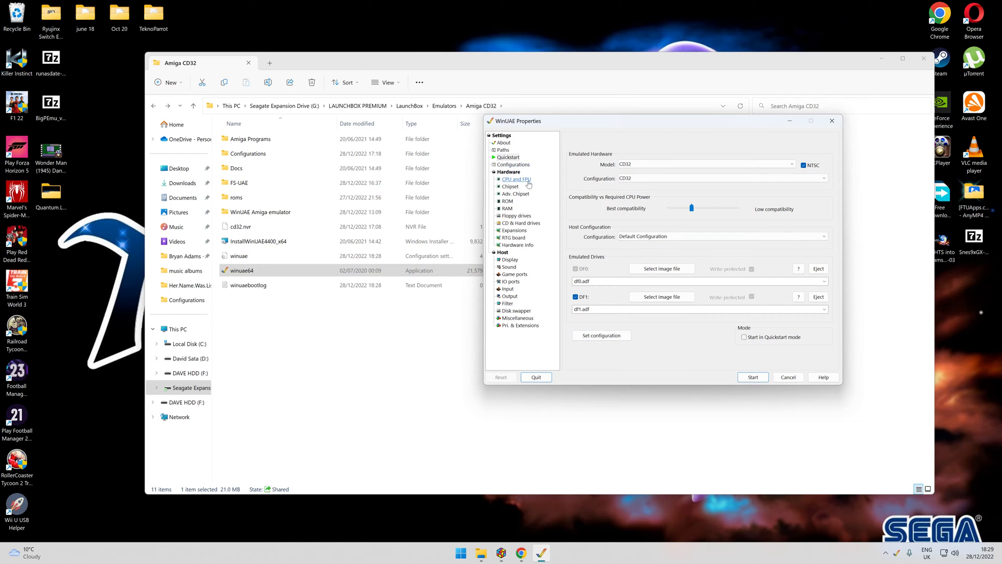
Set the native display mode to Fullscreen with a fullscreen resolution of 800x600
left_click(510, 260)
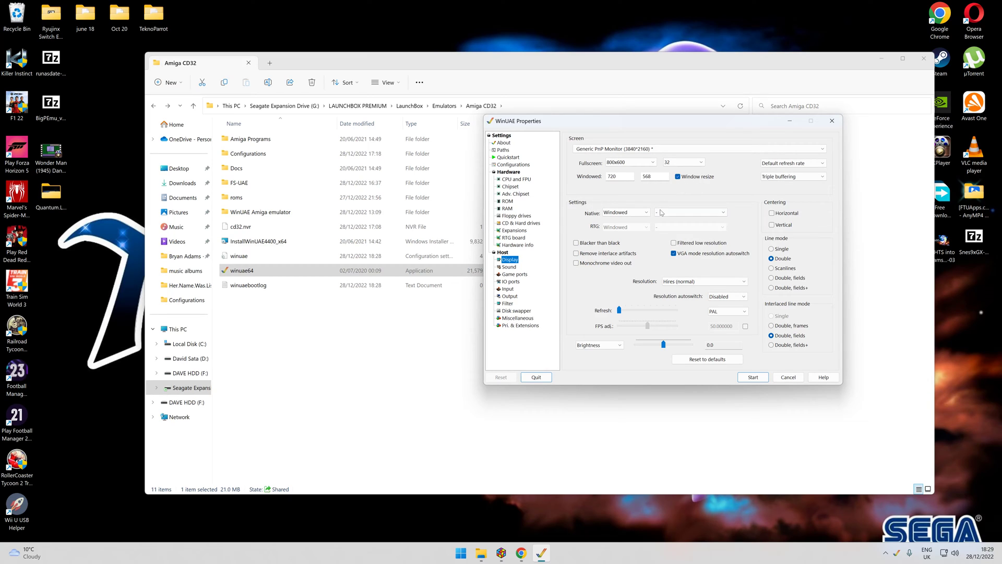
left_click(642, 213)
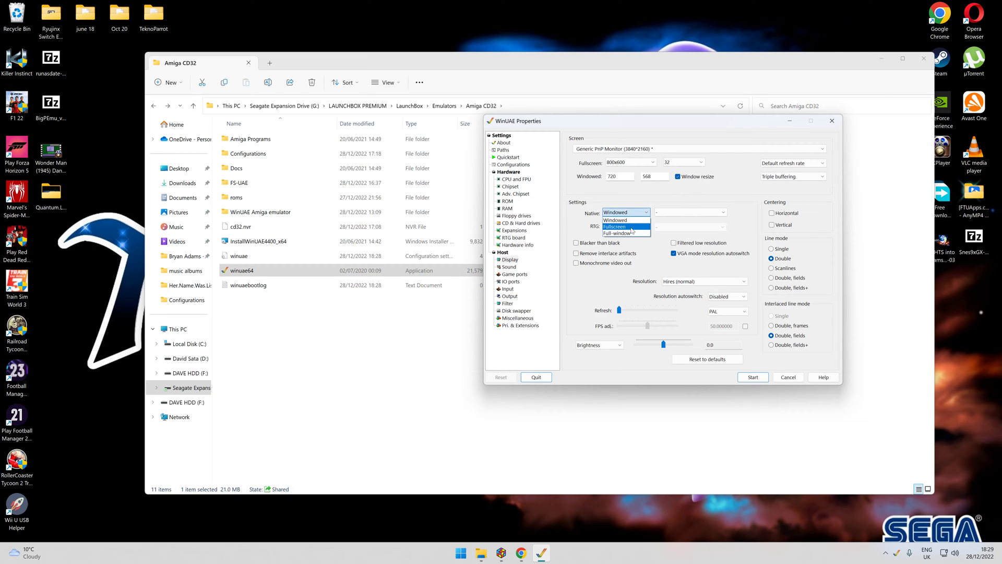
left_click(629, 224)
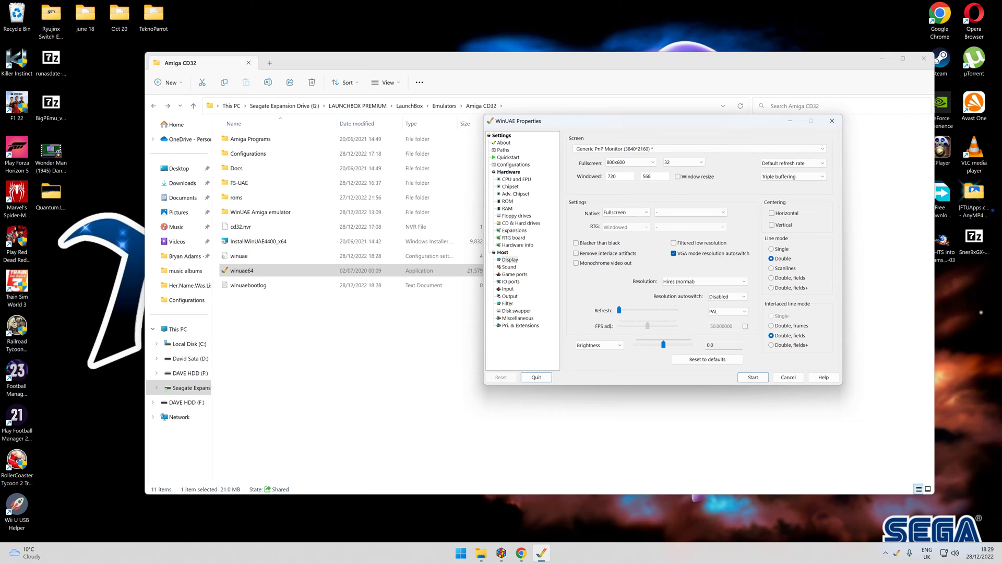
left_click(627, 165)
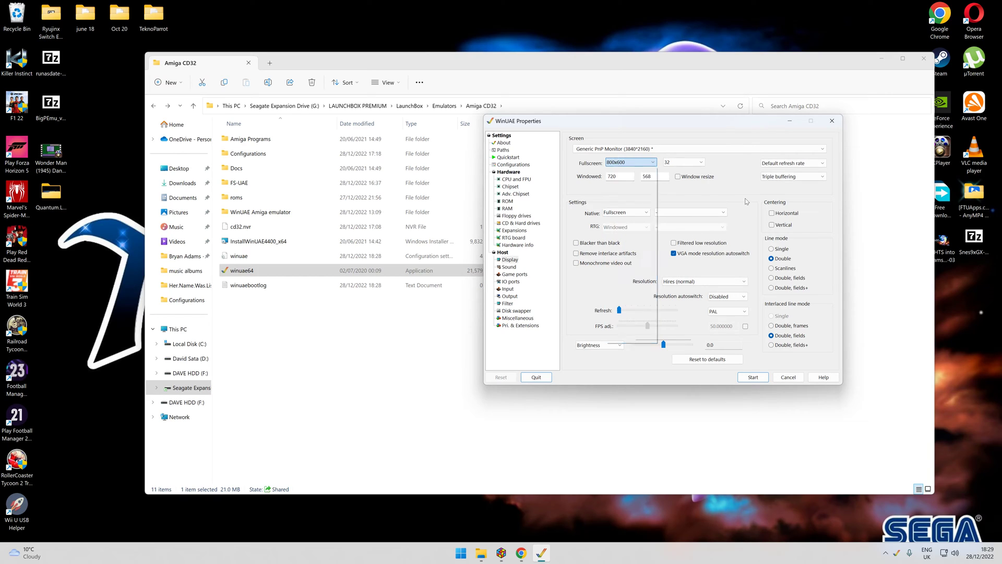
left_click(635, 190)
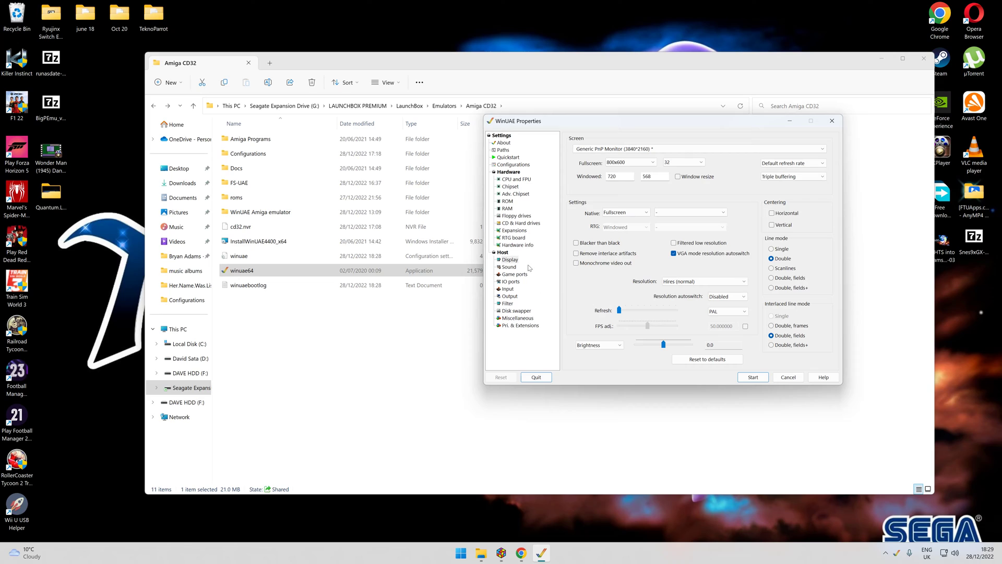
Configure the game ports with Port 1's type as Mouse and Port 2 as Controller (Xbox One For Windows) of type CD32 pad
left_click(514, 275)
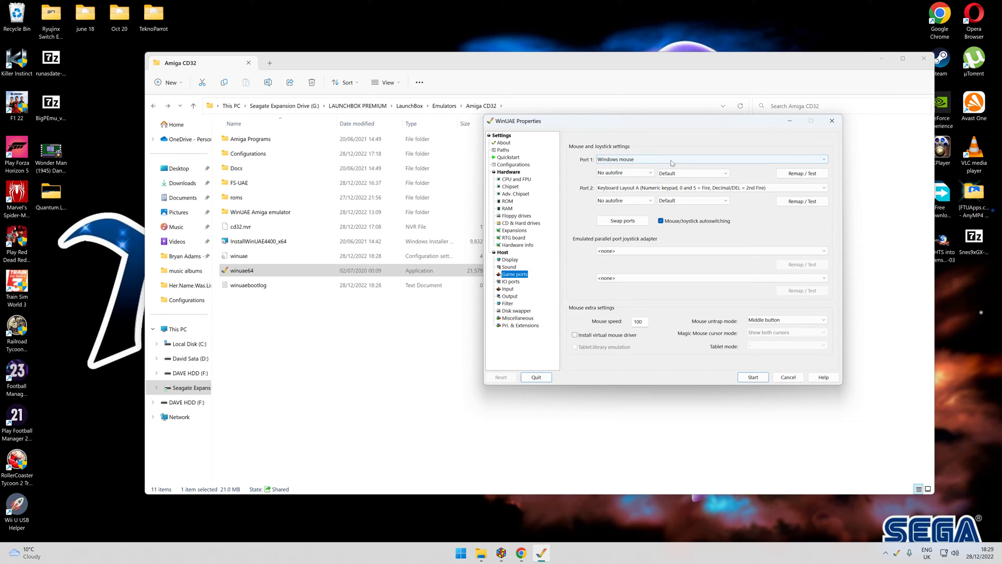
left_click(690, 174)
left_click(689, 191)
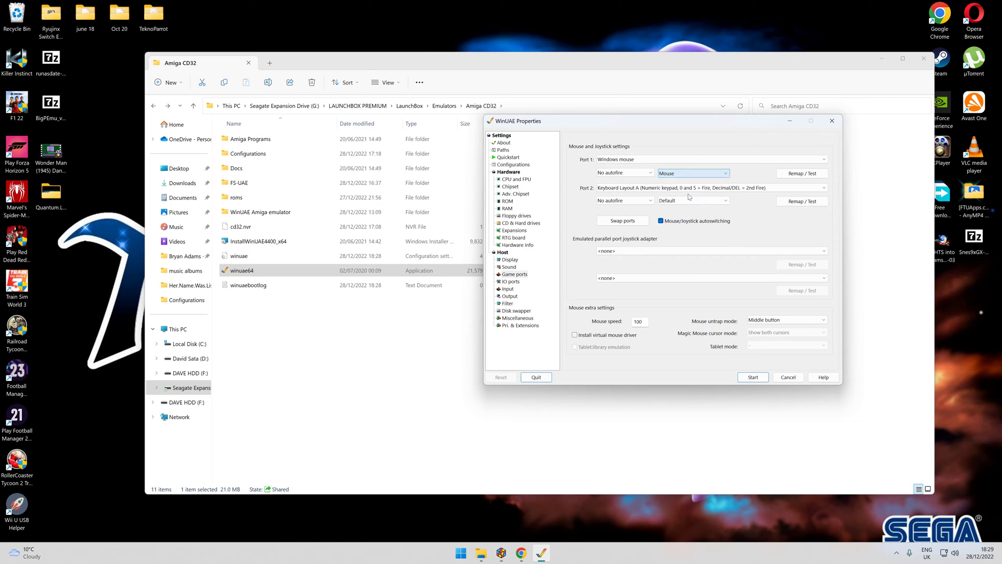
left_click(629, 189)
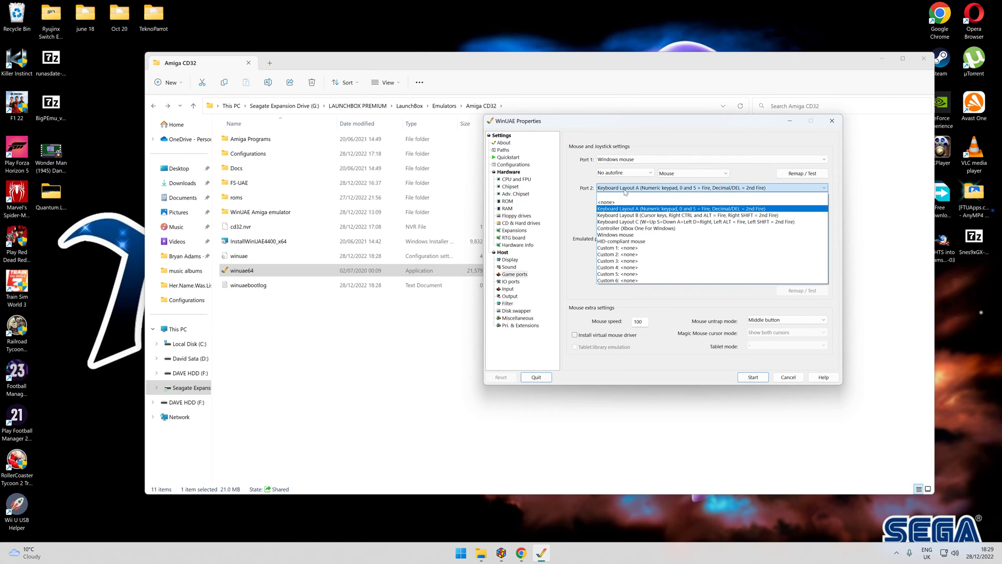
left_click(640, 228)
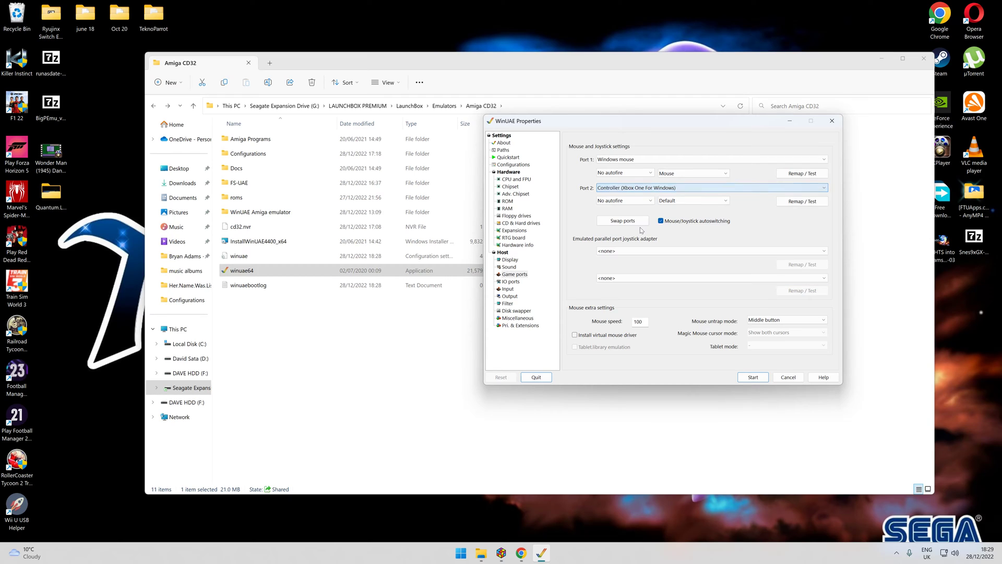
left_click(690, 201)
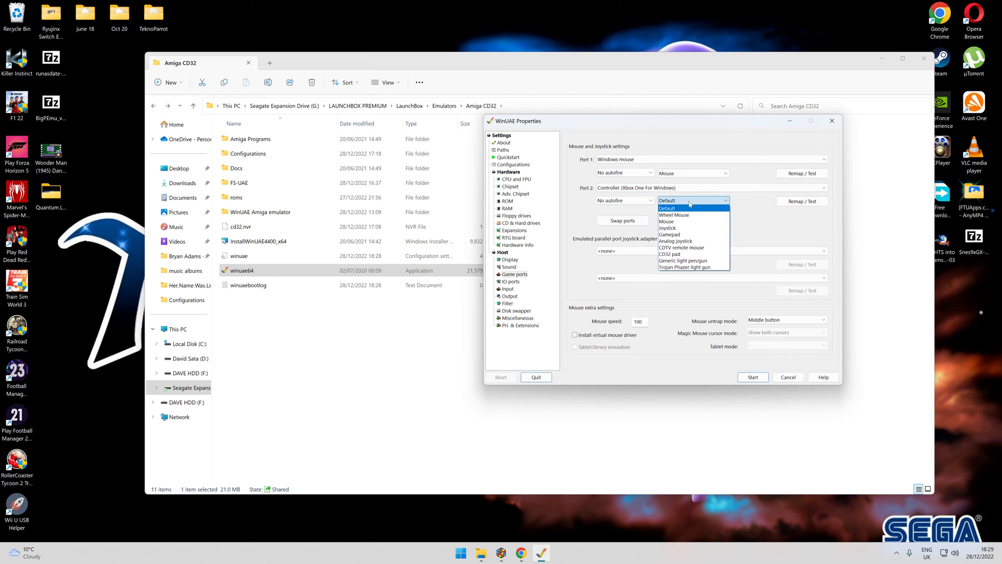
left_click(682, 251)
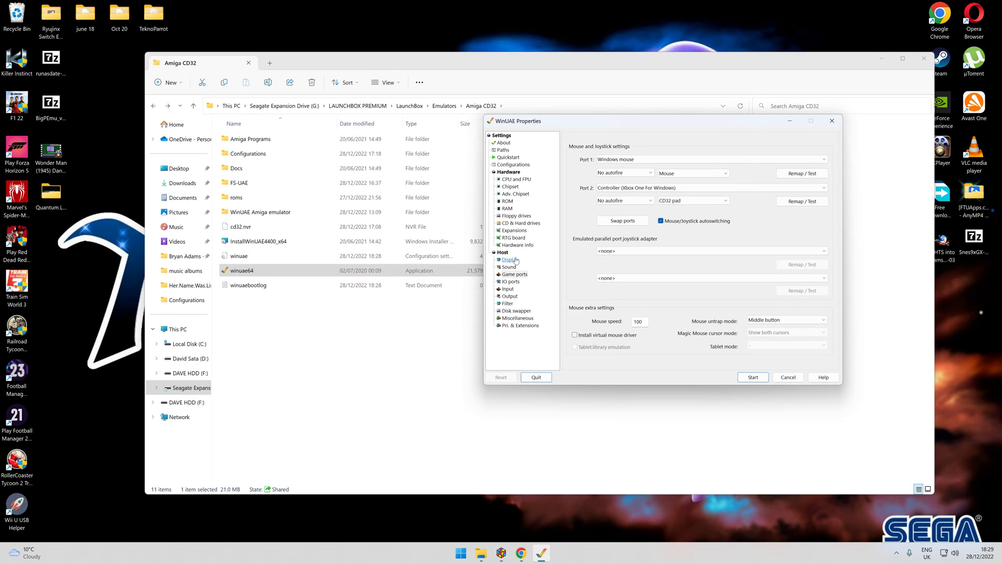
Load the saved cd32 fig configuration and check its display and game port settings before quitting WinUAE
left_click(513, 165)
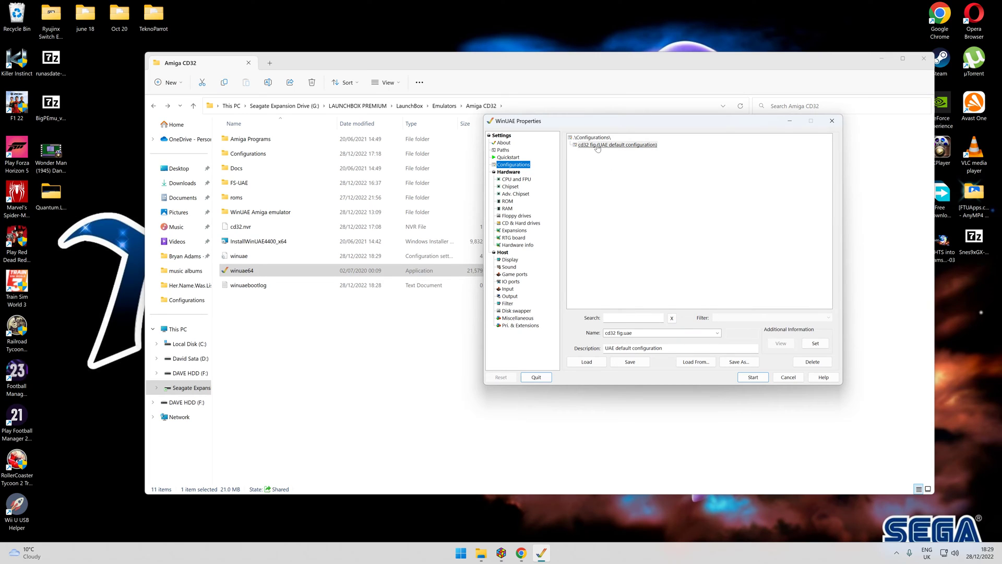
left_click(592, 362)
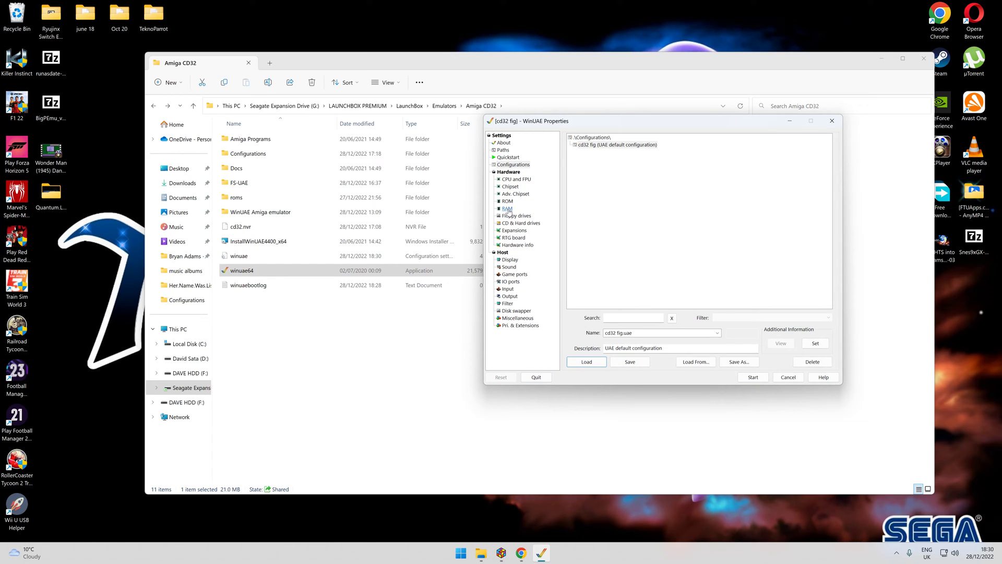
left_click(508, 260)
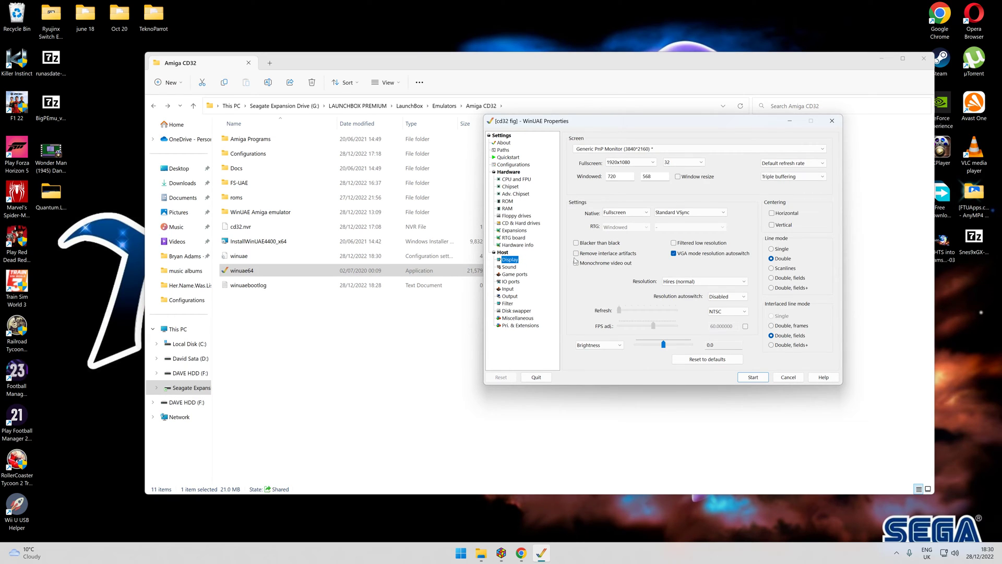
left_click(529, 275)
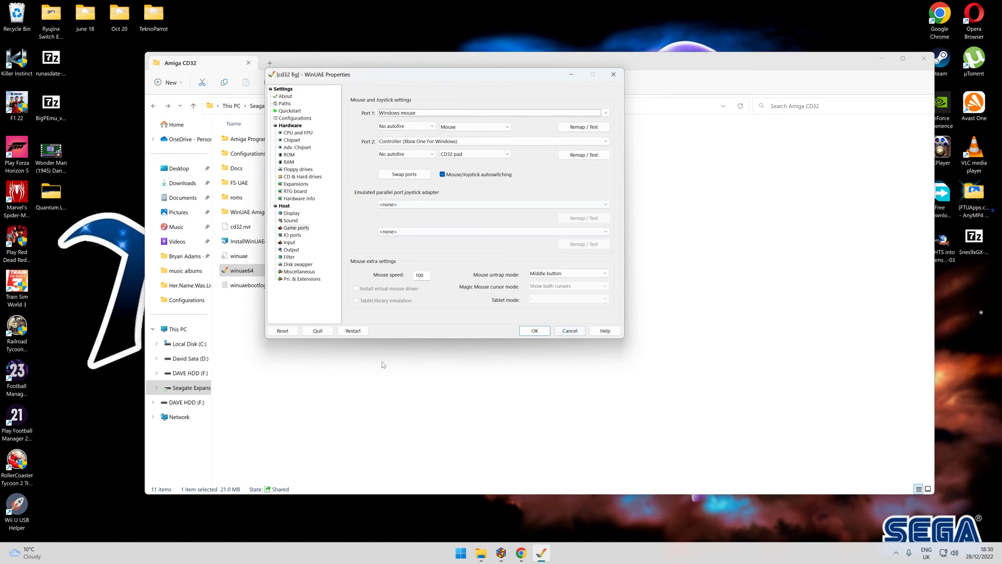
left_click(317, 330)
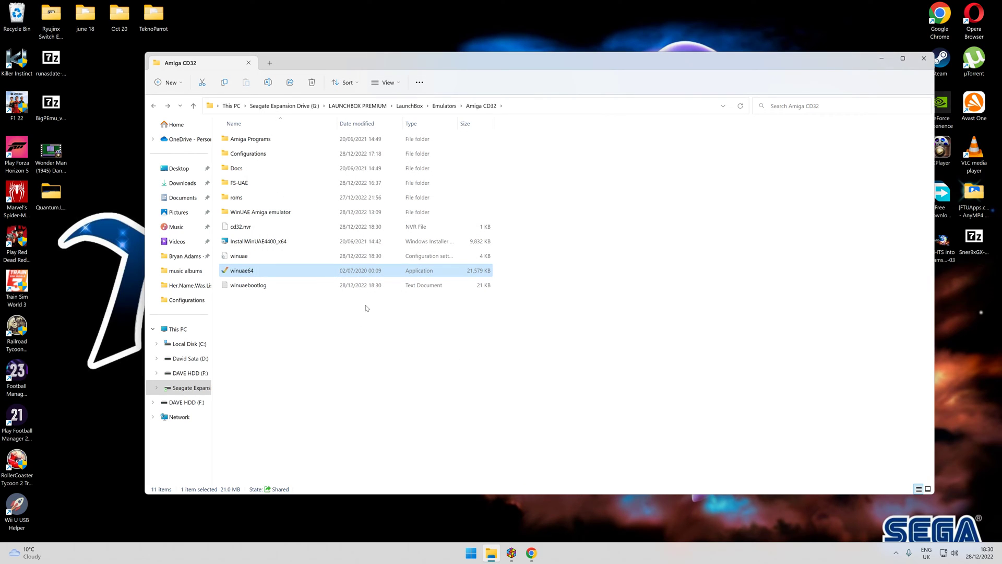
Switch to LaunchBox and open the emulator management list
left_click(511, 552)
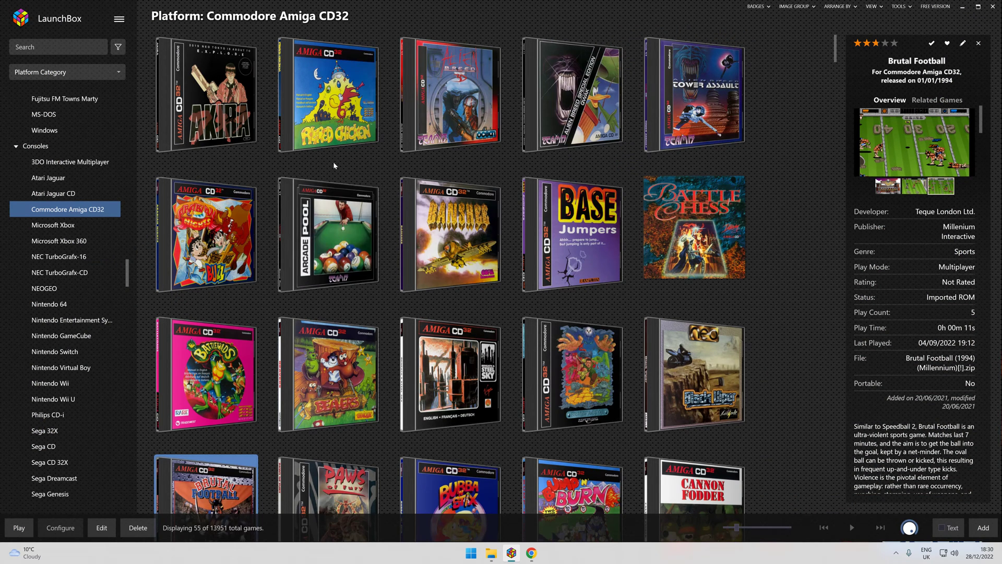
mouse_move(174, 49)
left_click(119, 19)
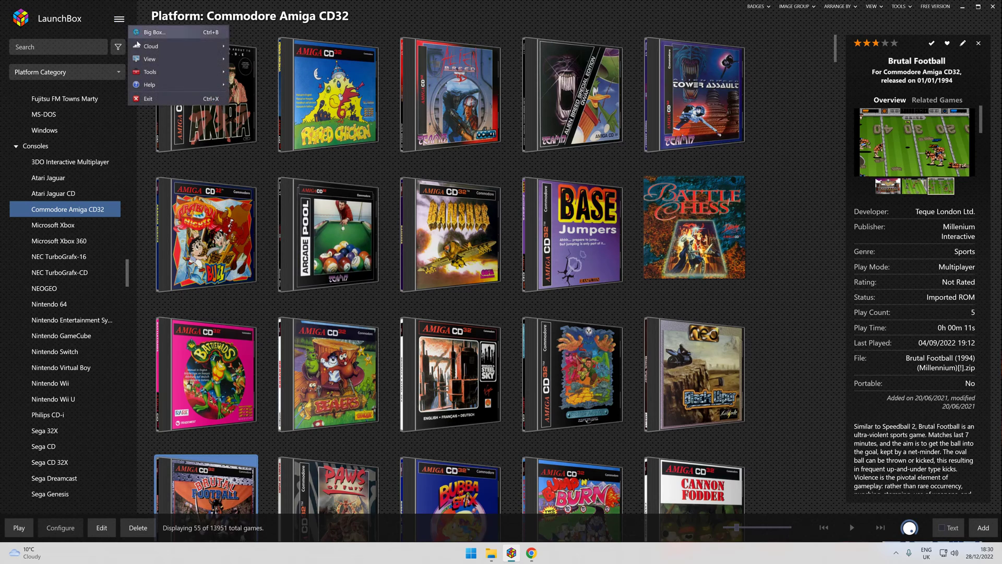
mouse_move(177, 69)
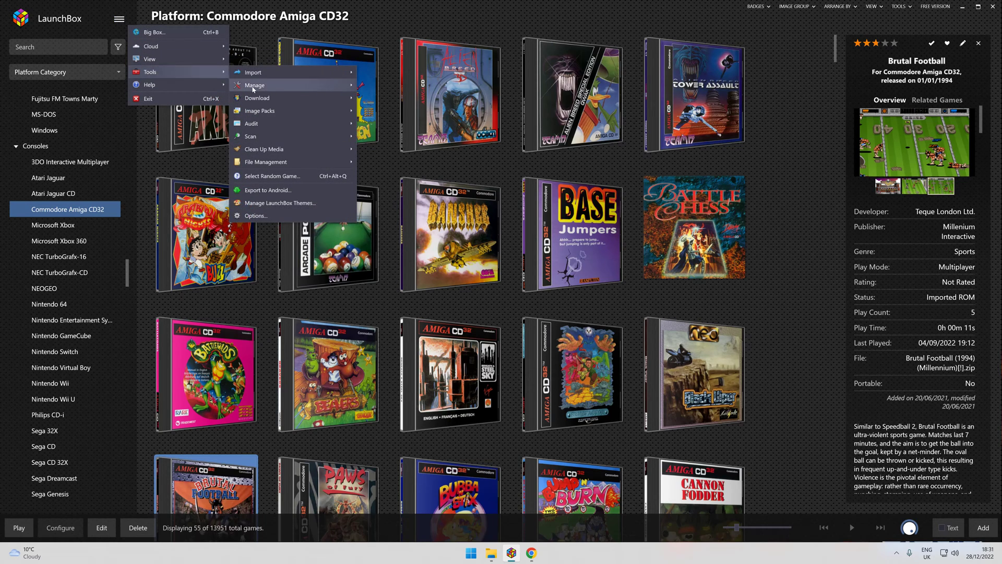
mouse_move(254, 89)
left_click(385, 86)
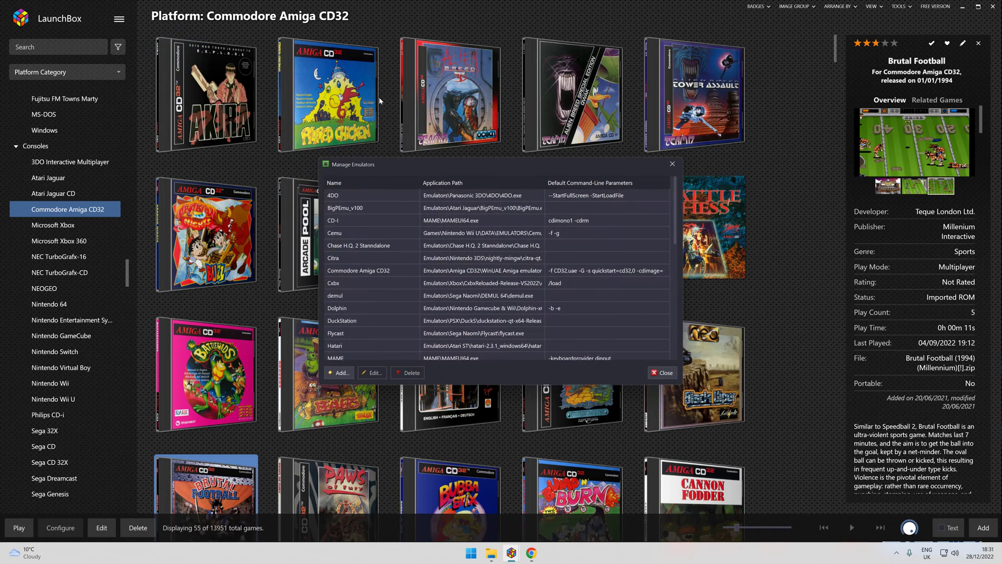
Find the Commodore Amiga CD32 entry in the emulator list and open it for editing
scroll(369, 339, "down", 8)
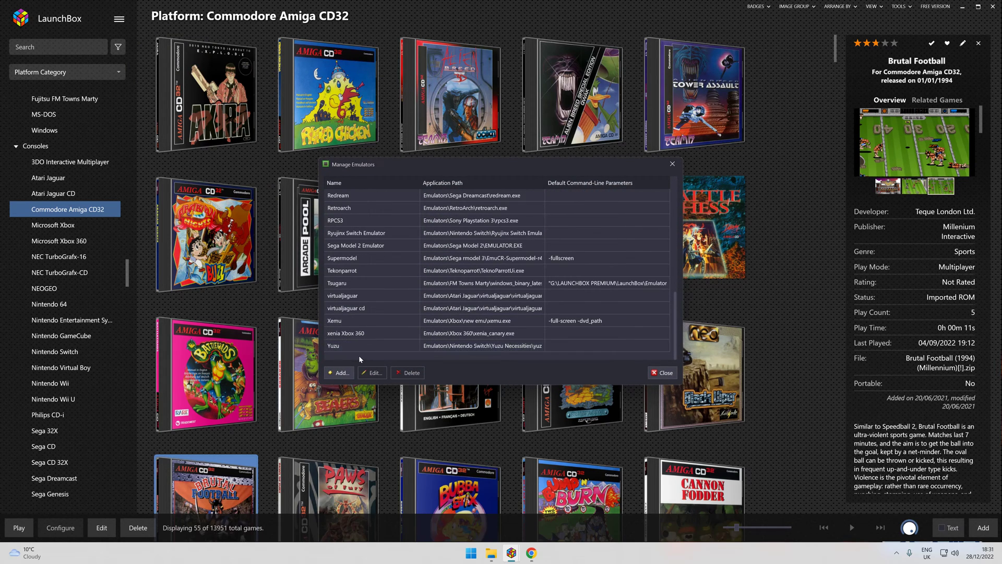
scroll(357, 317, "up", 7)
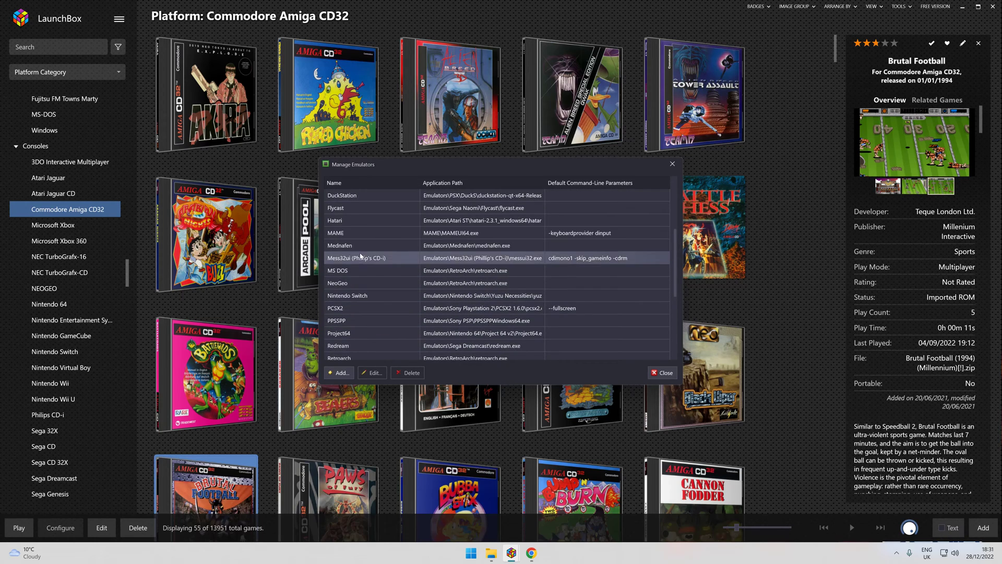
scroll(361, 256, "up", 1)
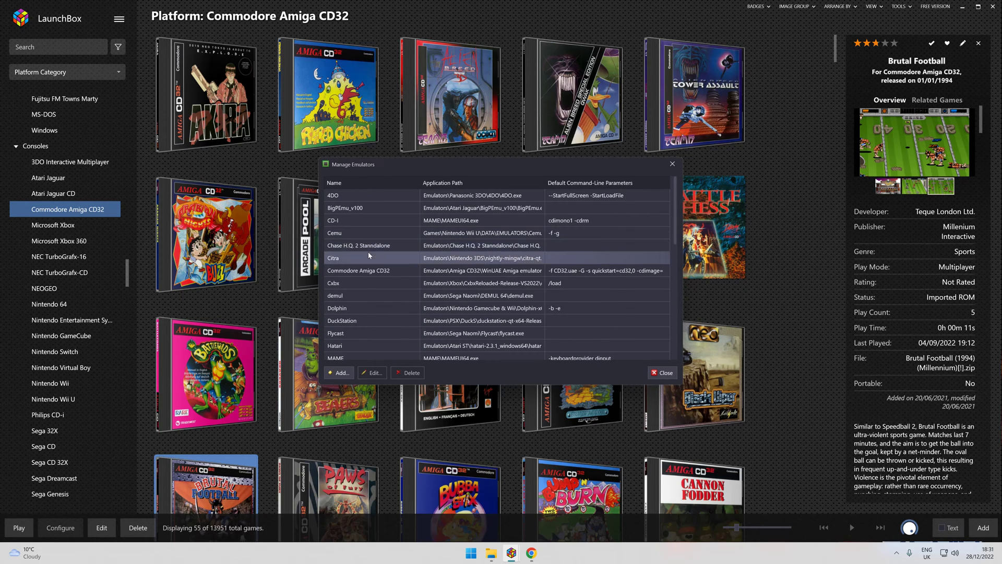
left_click(370, 270)
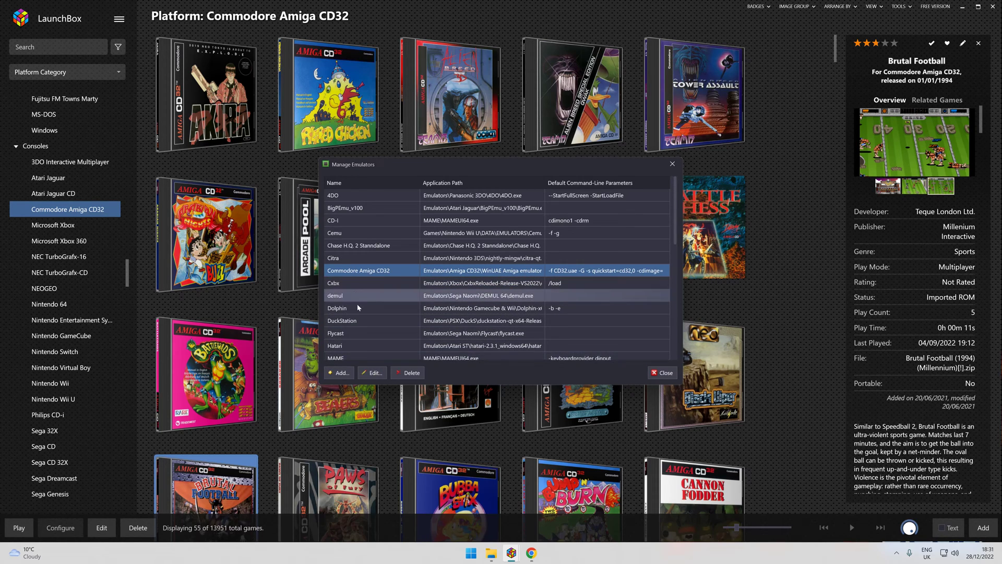
left_click(376, 372)
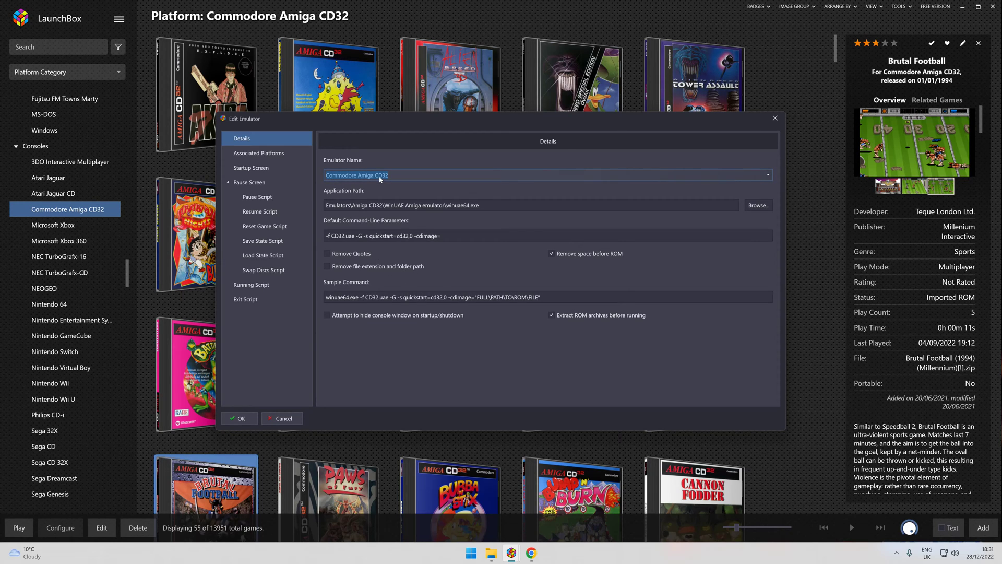
Set the emulator's application path to winuae64 in the Amiga CD32\WinUAE Amiga emulator folder
left_click(765, 209)
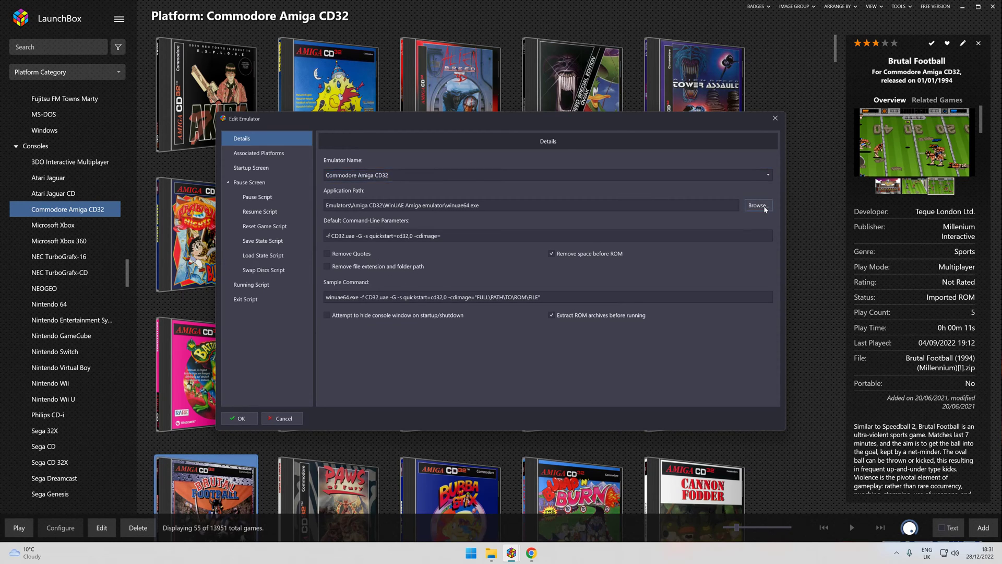
left_click(347, 243)
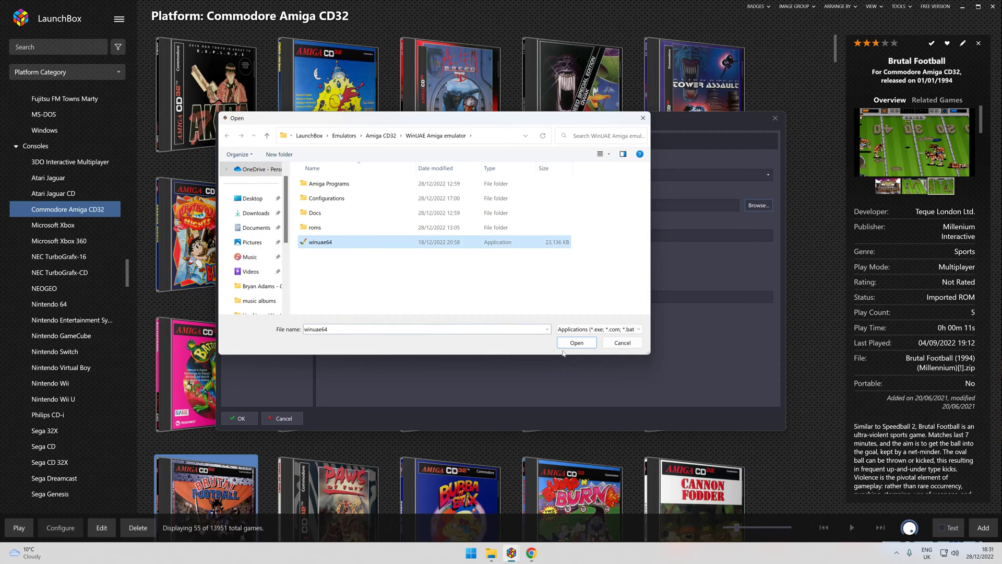
left_click(576, 343)
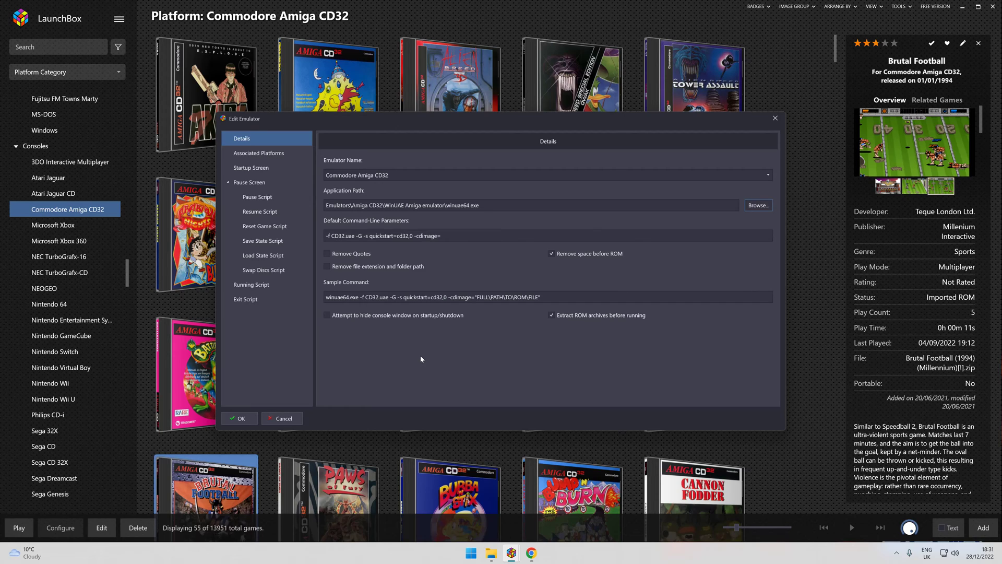
Copy the default command-line parameters "-f CD32.uae -G -s quickstart=cd32,0 -cdimage=" of the Commodore Amiga CD32 emulator
left_click_drag(443, 236, 384, 239)
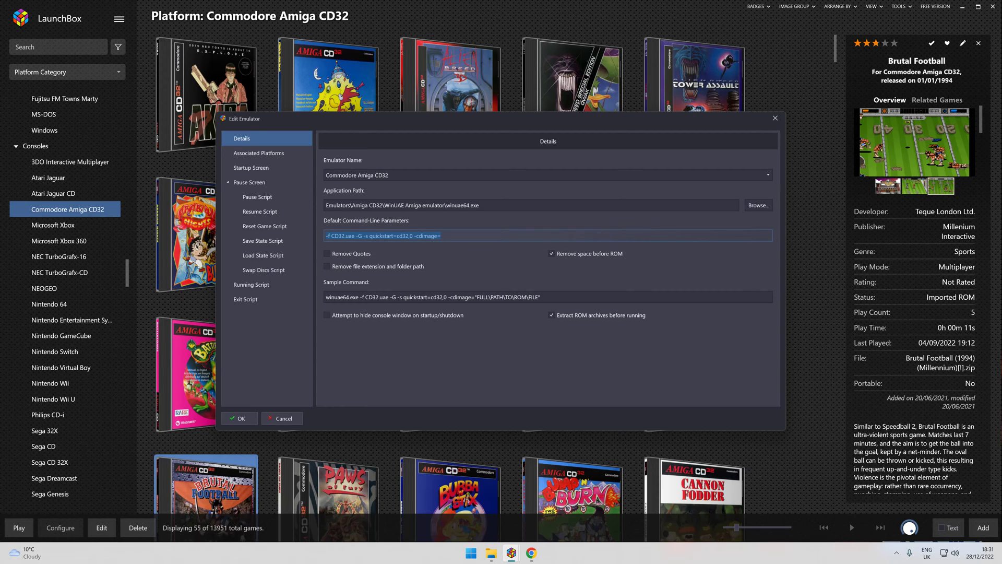
right_click(333, 237)
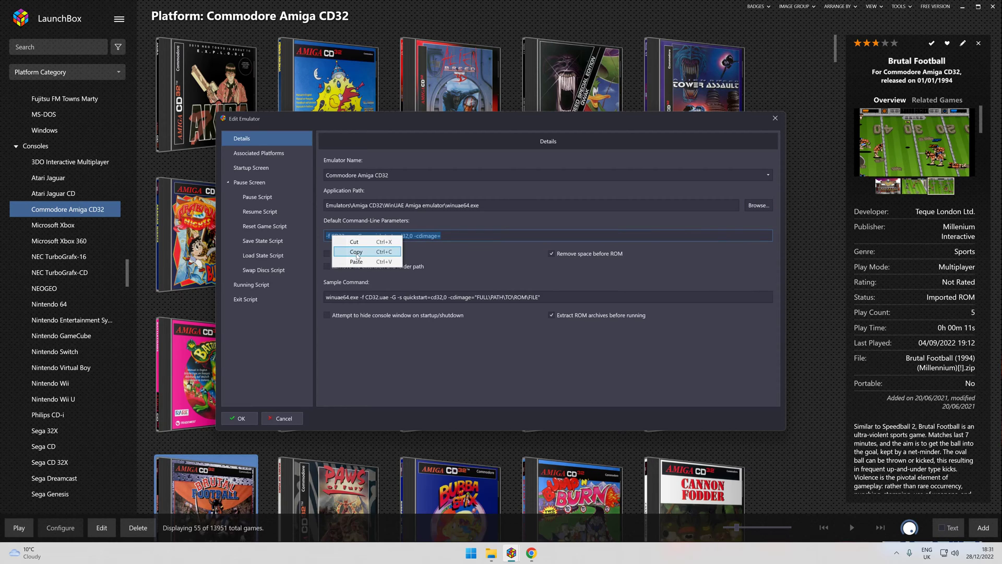
left_click(350, 252)
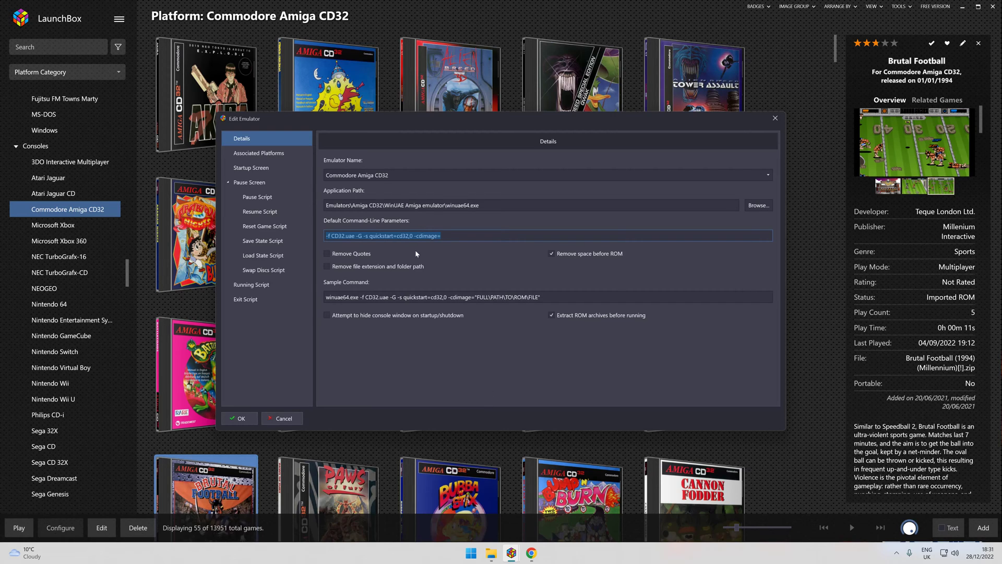
left_click(442, 236)
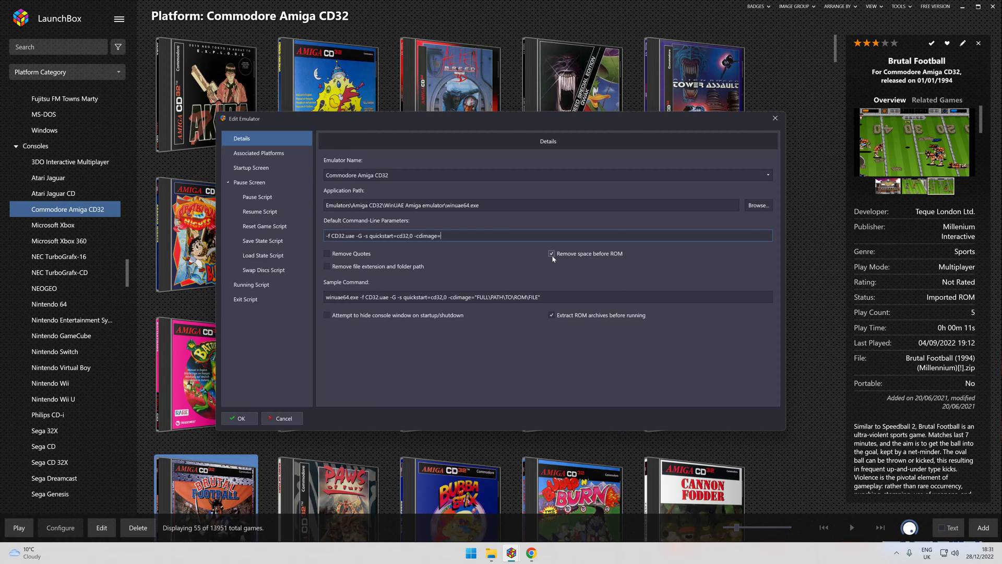
Check the emulator's associated platforms, save the emulator entry and close the emulator list
left_click(259, 153)
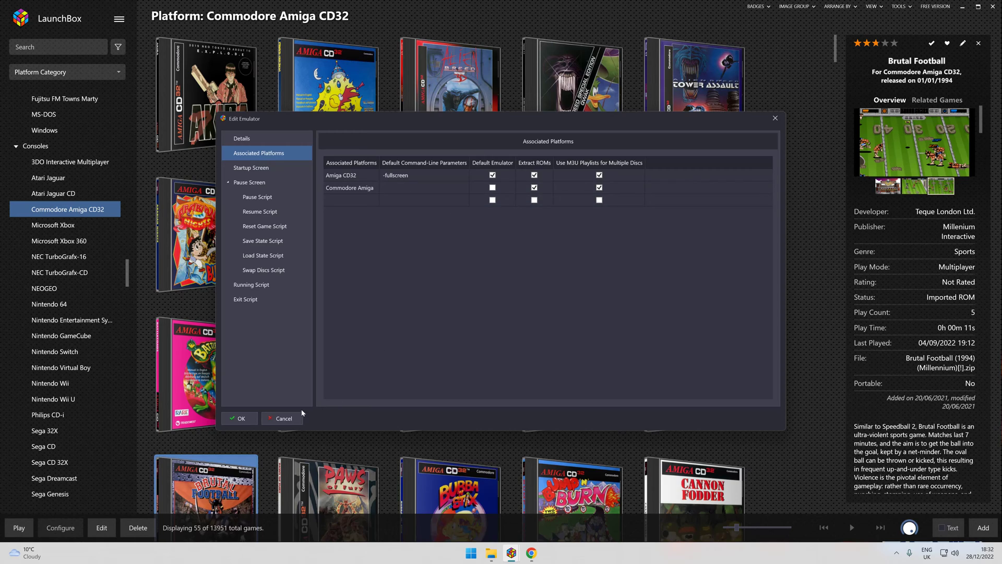
left_click(240, 423)
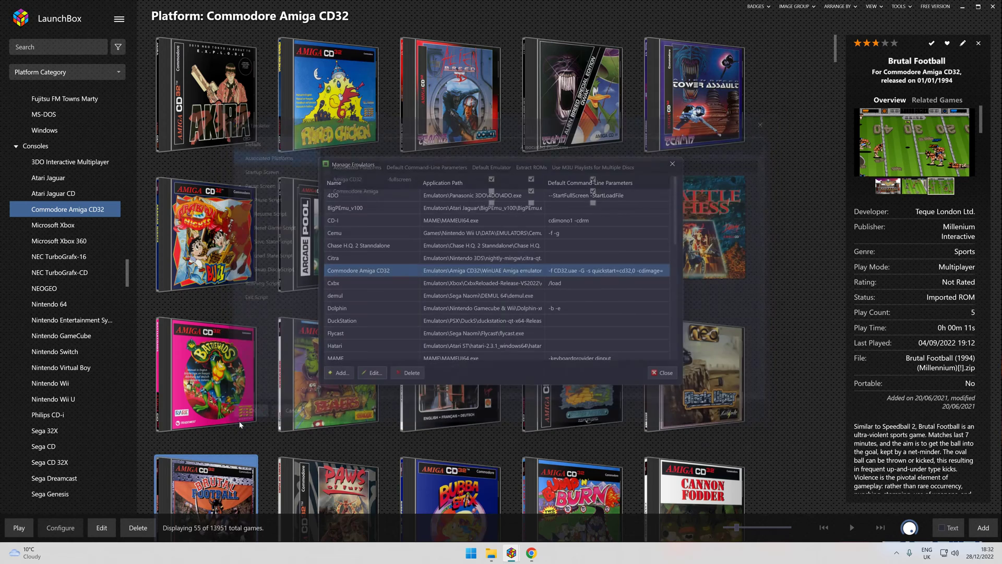
left_click(664, 374)
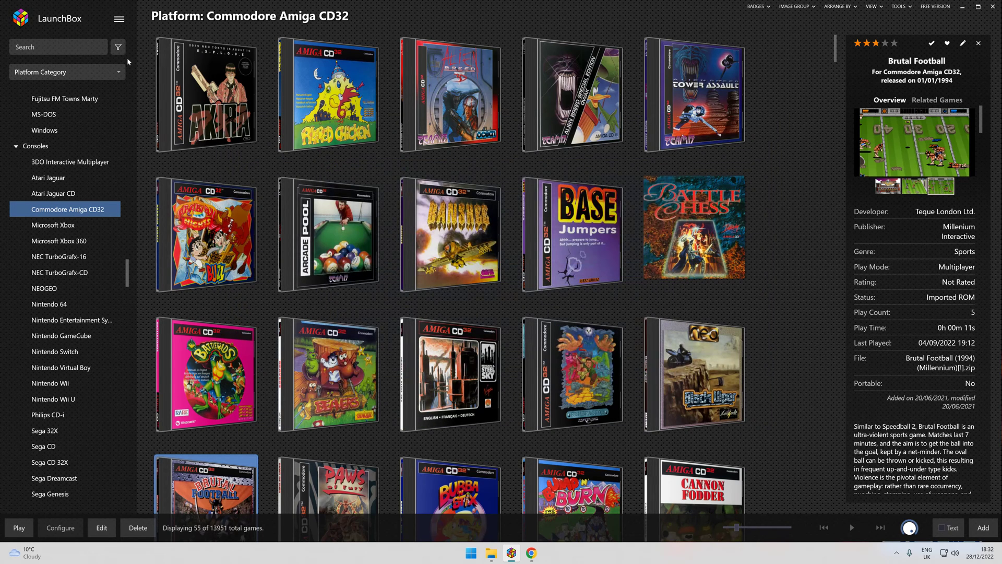
Start the wizard for importing ROM files and advance to the selection of files to import
left_click(119, 20)
mouse_move(180, 72)
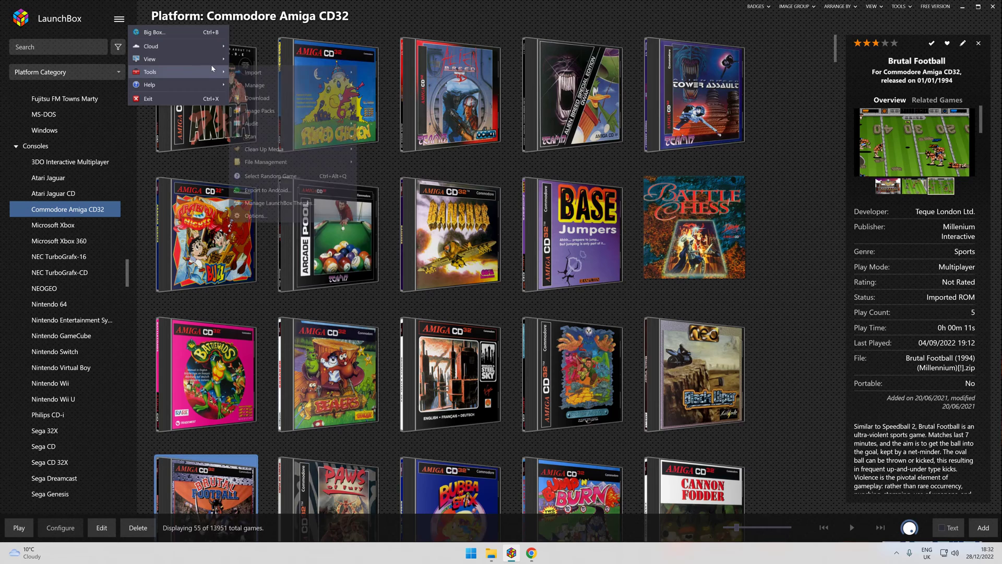
mouse_move(267, 78)
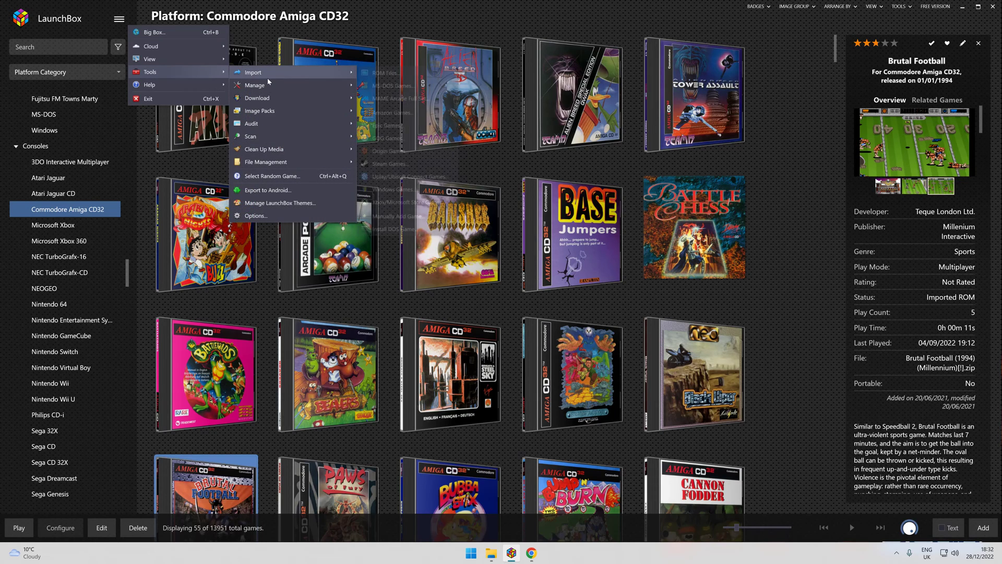
left_click(384, 73)
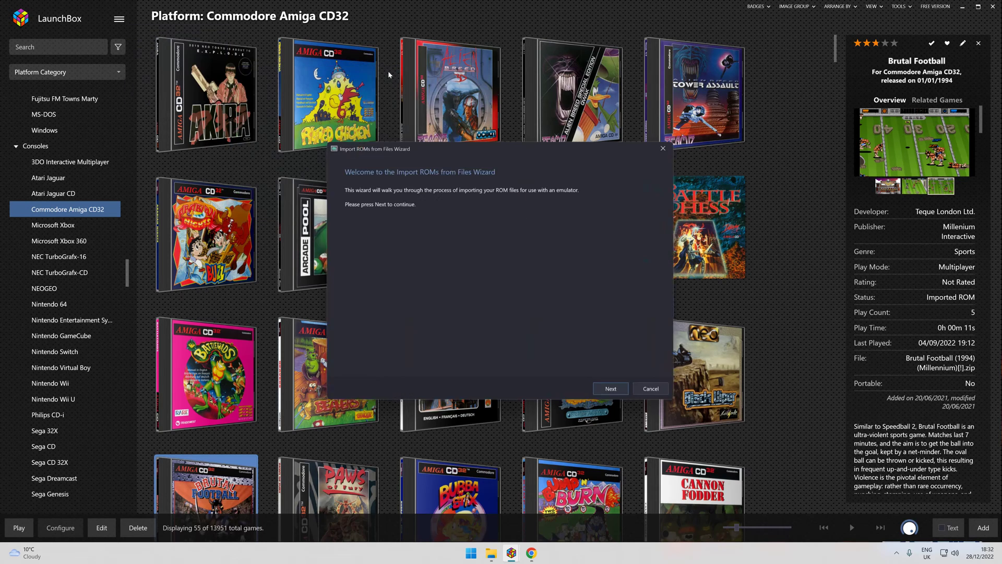
left_click(609, 395)
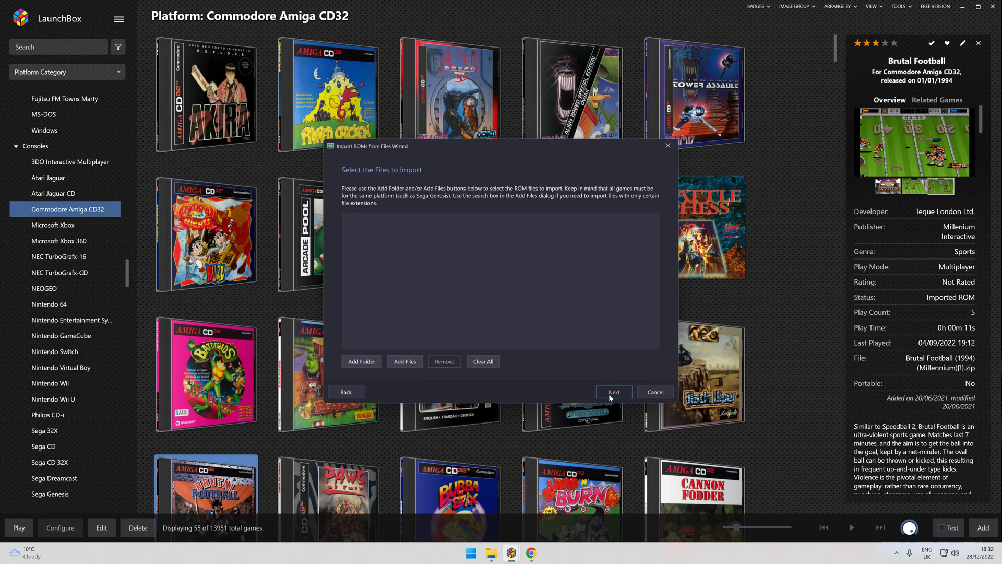
Switch to File Explorer and look through the zipped games in LaunchBox's Games\Commodore Amiga CD32 folder, then minimize the window
left_click(490, 553)
key("alt+Up")
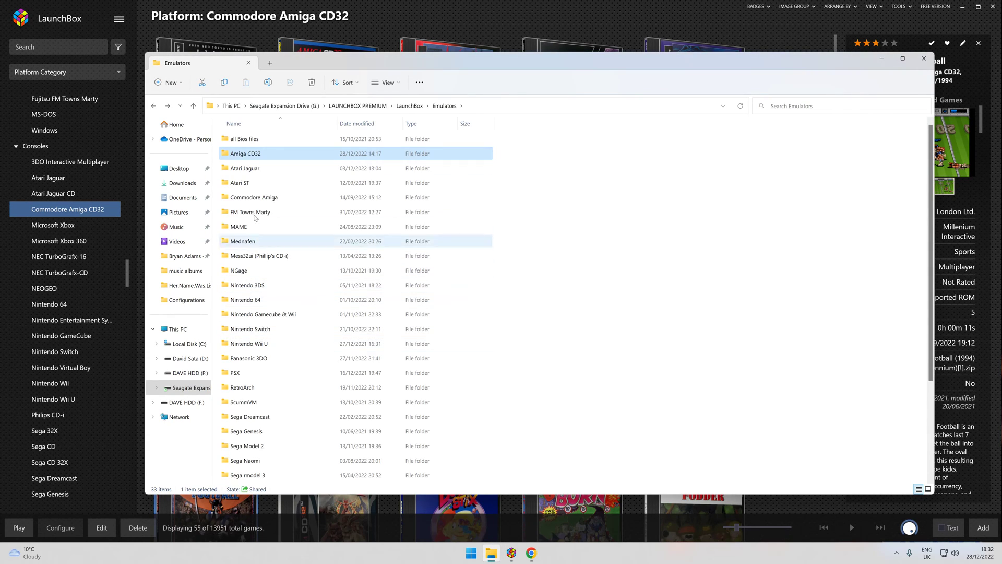
key("alt+Up")
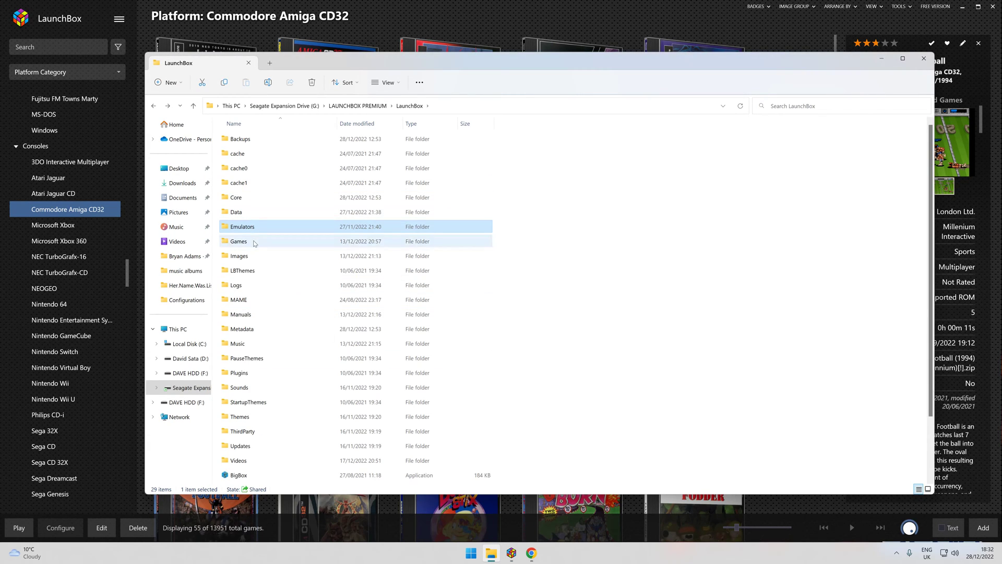
double_click(252, 241)
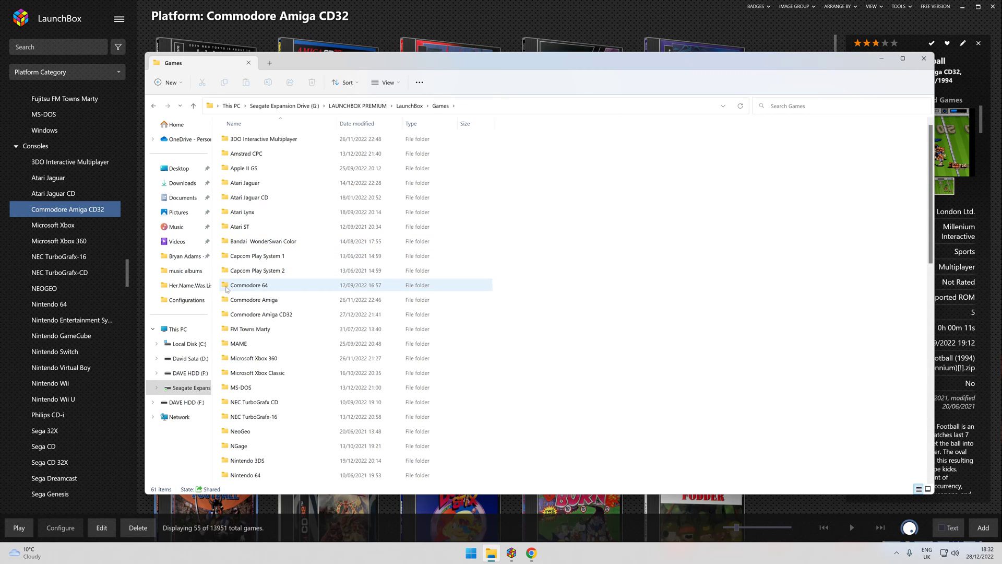
double_click(271, 314)
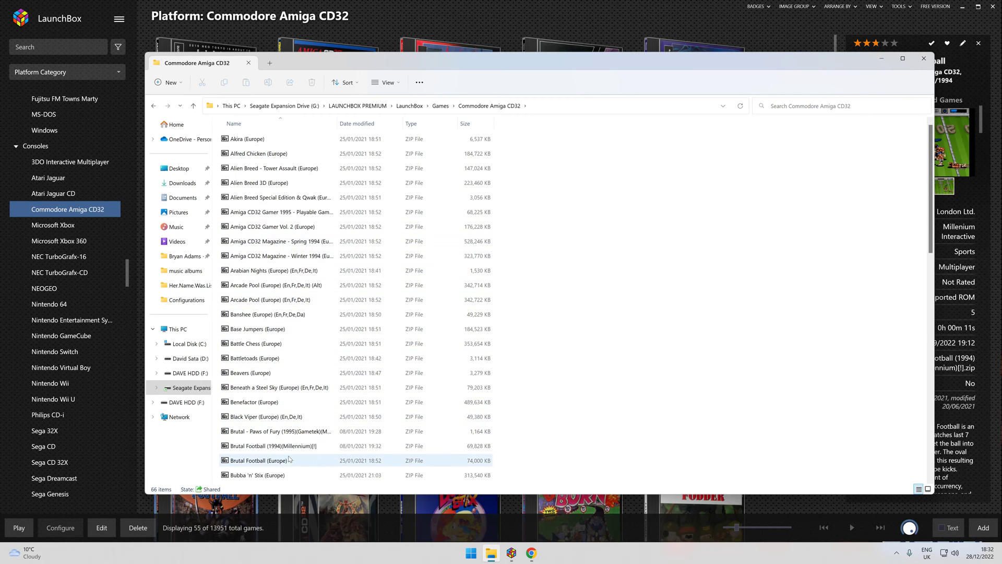
scroll(291, 447, "down", 4)
scroll(291, 447, "up", 4)
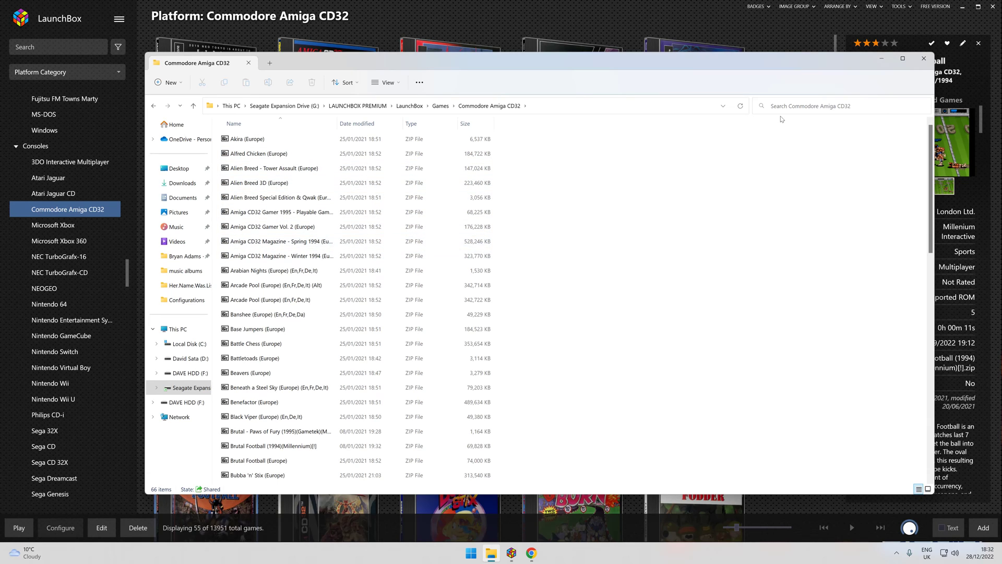
key("alt+Up")
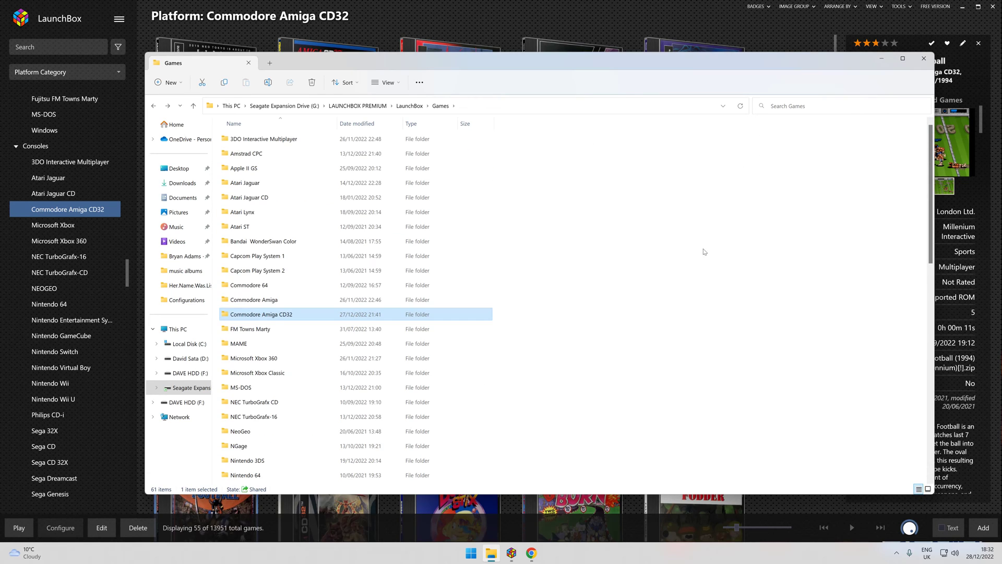
left_click(673, 250)
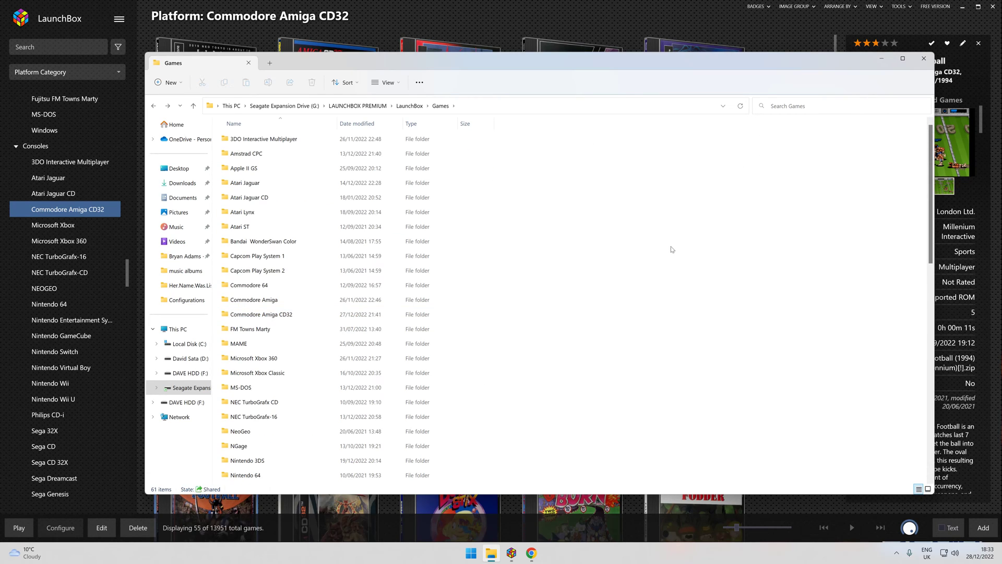
left_click(883, 59)
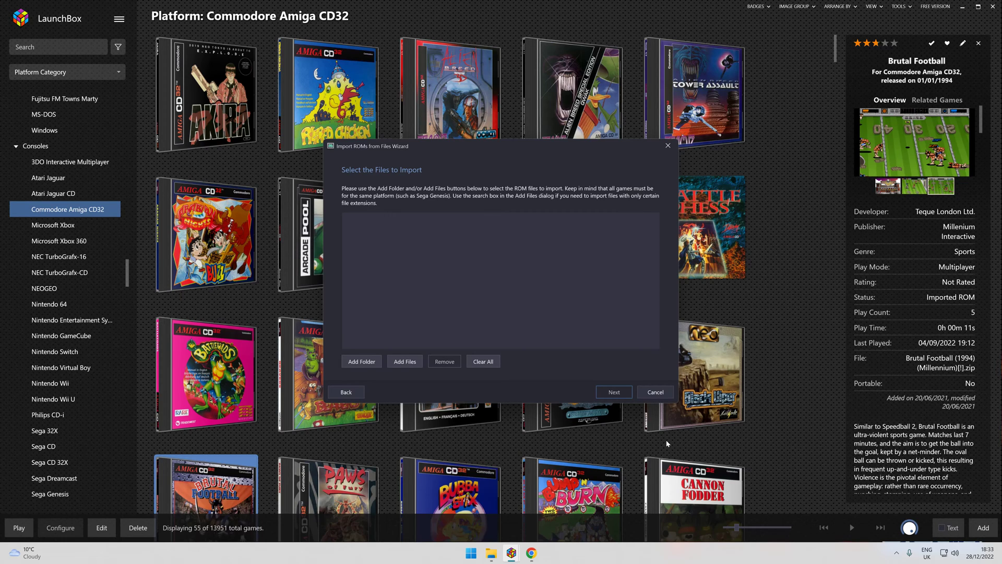
Cancel the ROM import wizard and browse the Commodore Amiga CD32 game covers
left_click(650, 395)
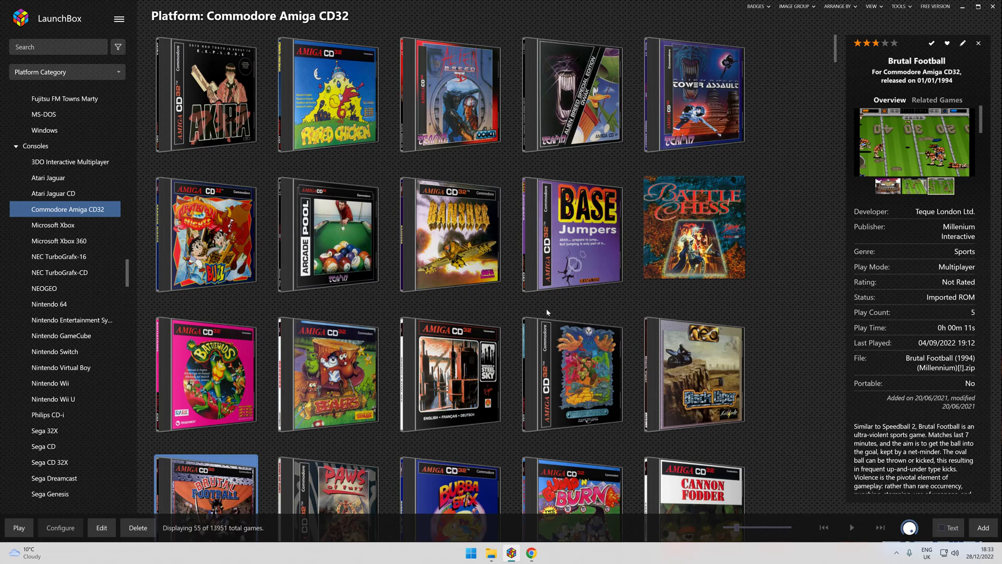
scroll(522, 324, "down", 2)
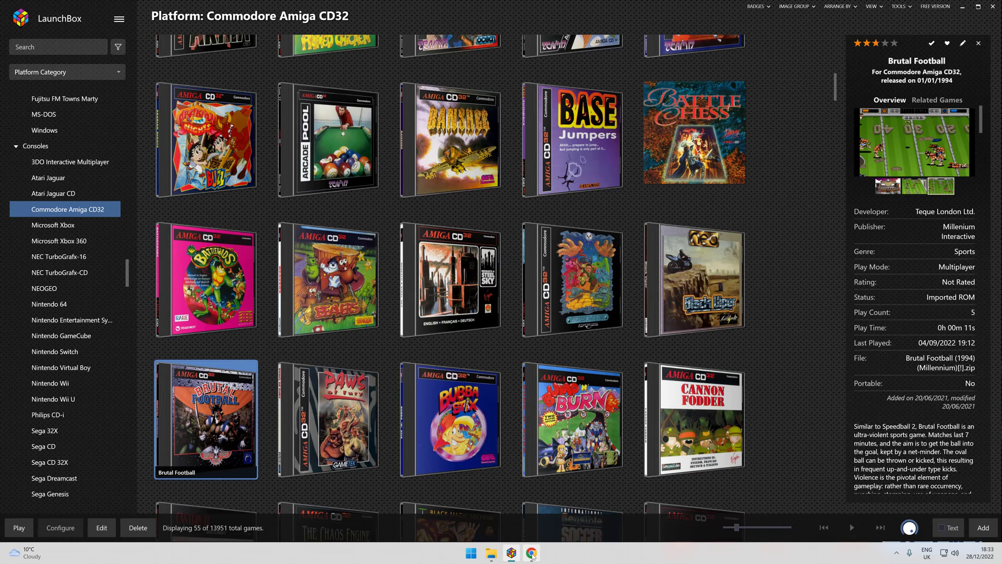
mouse_move(531, 554)
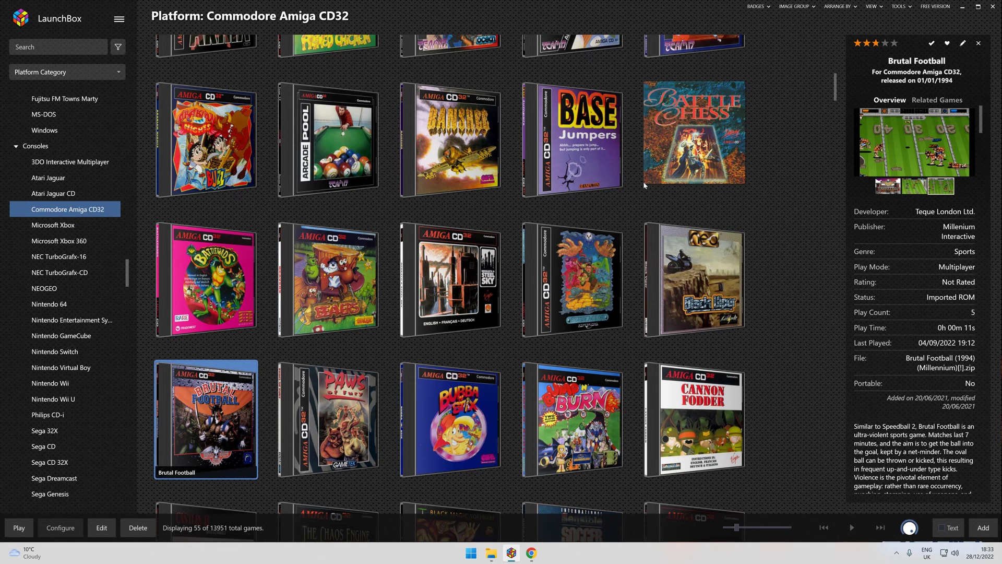
scroll(598, 331, "up", 2)
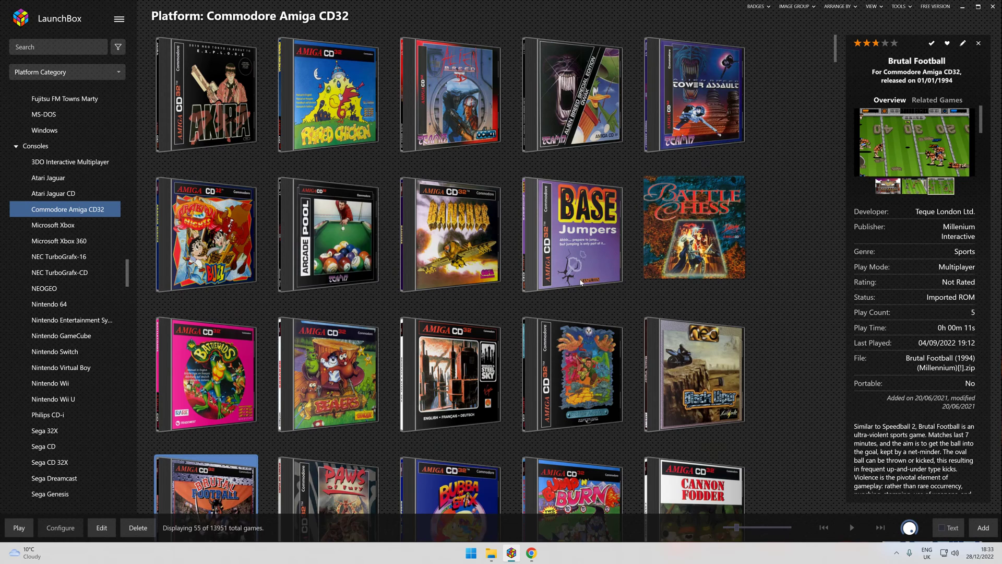
Launch Nigel Mansell's World Championship from the Commodore Amiga CD32 games, release the captured mouse and maximize the emulator window
scroll(581, 279, "down", 1)
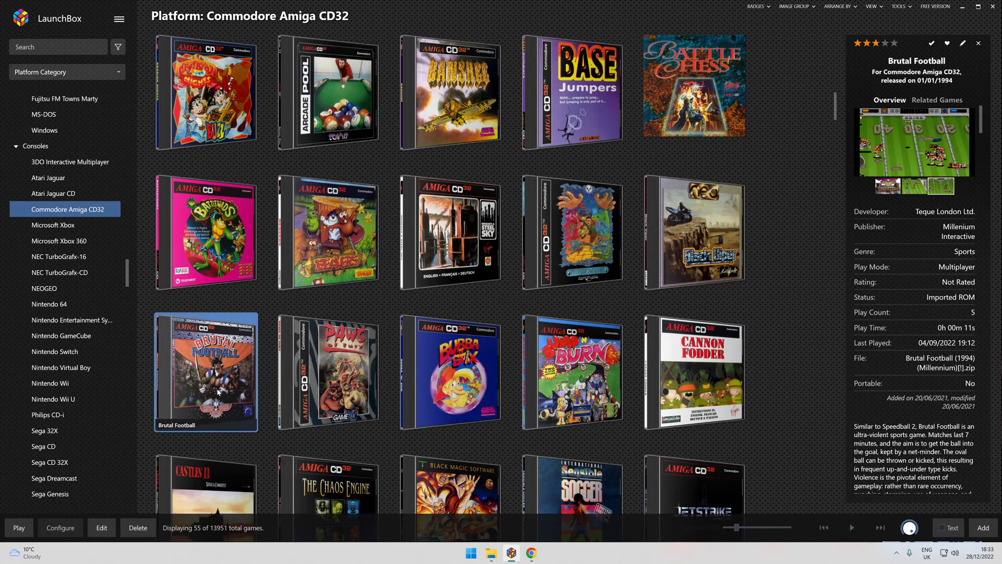
scroll(323, 371, "down", 1)
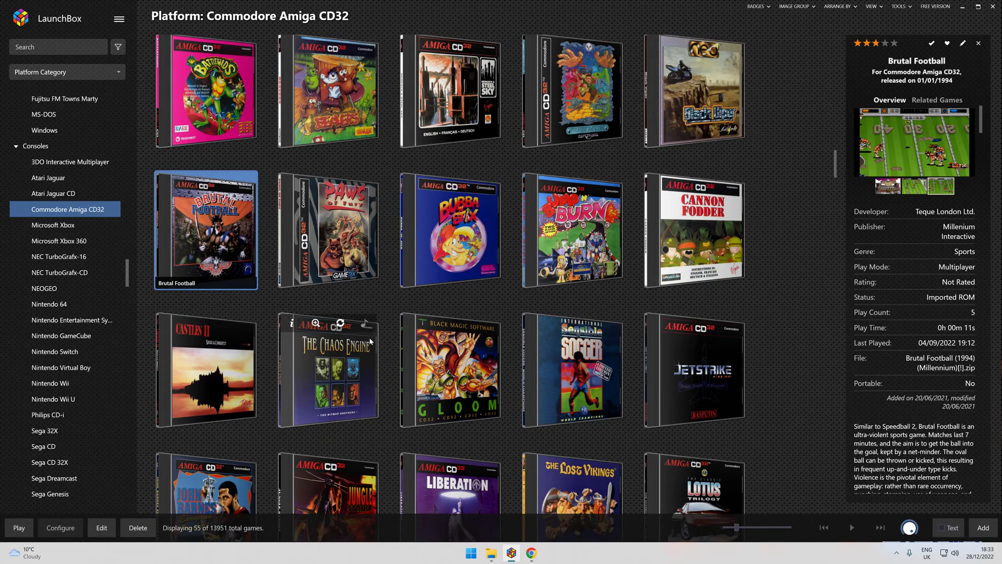
scroll(396, 329, "up", 1)
scroll(396, 329, "down", 3)
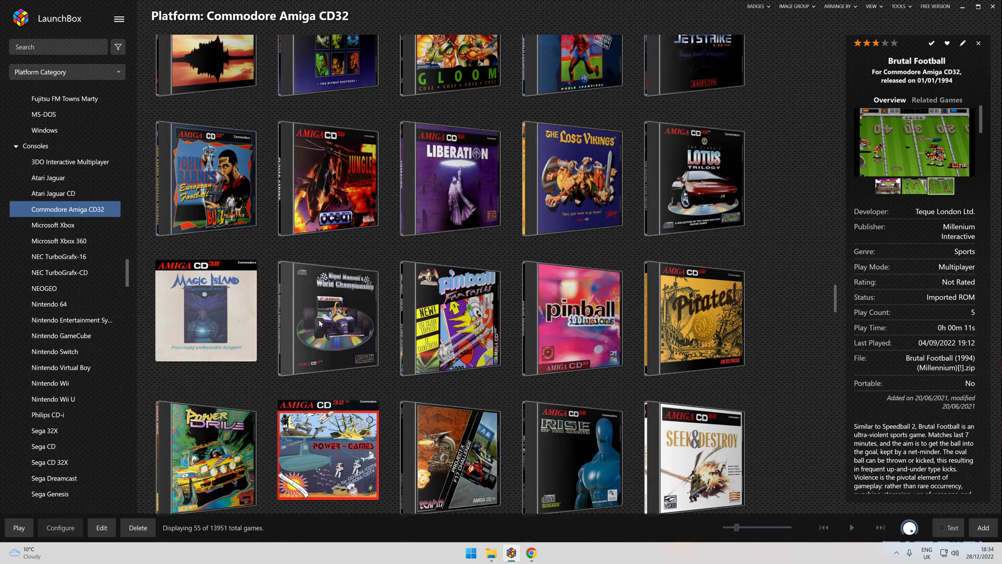
left_click(318, 318)
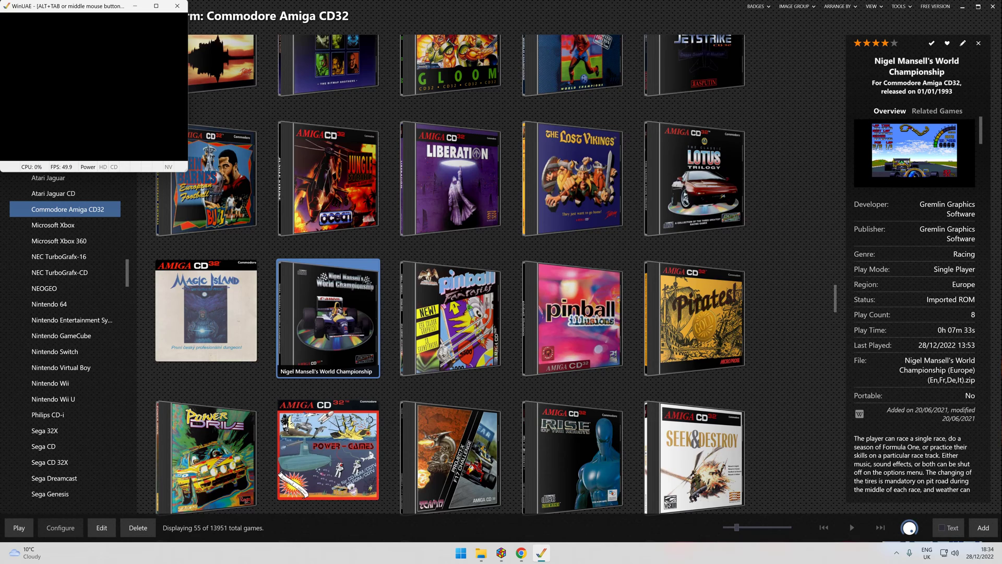
middle_click(126, 89)
mouse_move(157, 10)
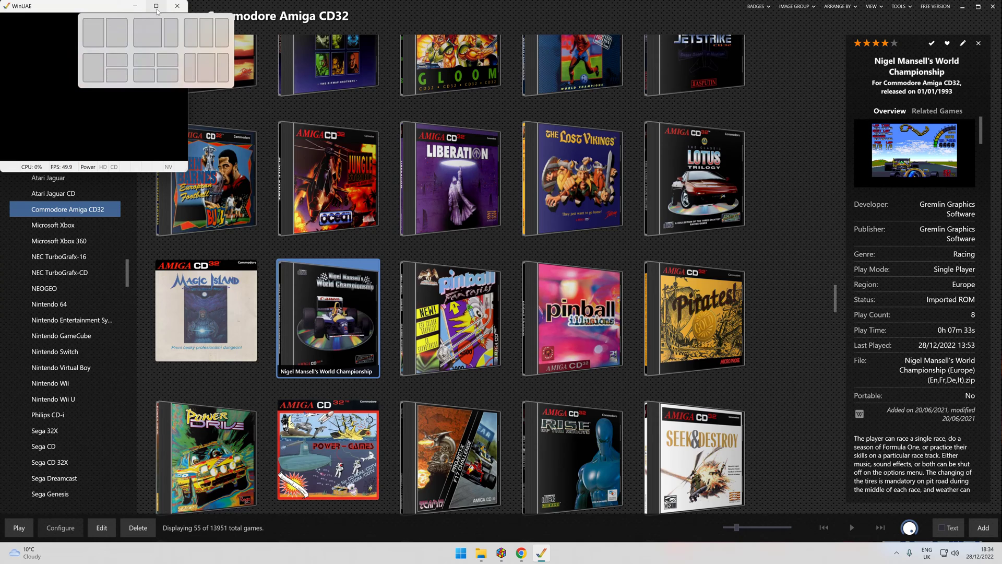
left_click(157, 11)
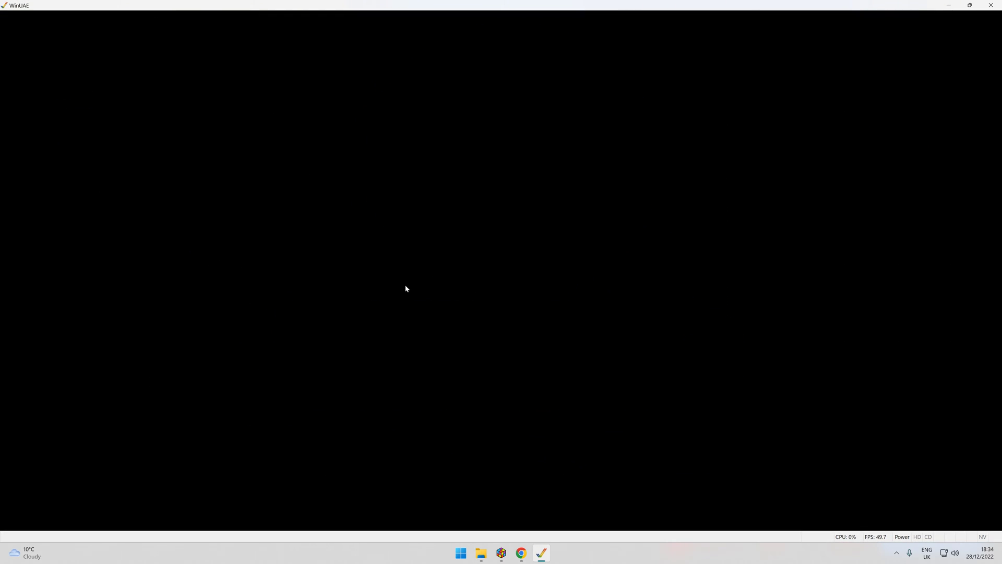
Open the emulator's game port settings and assign Controller (Xbox One For Windows) to port 2
key("F12")
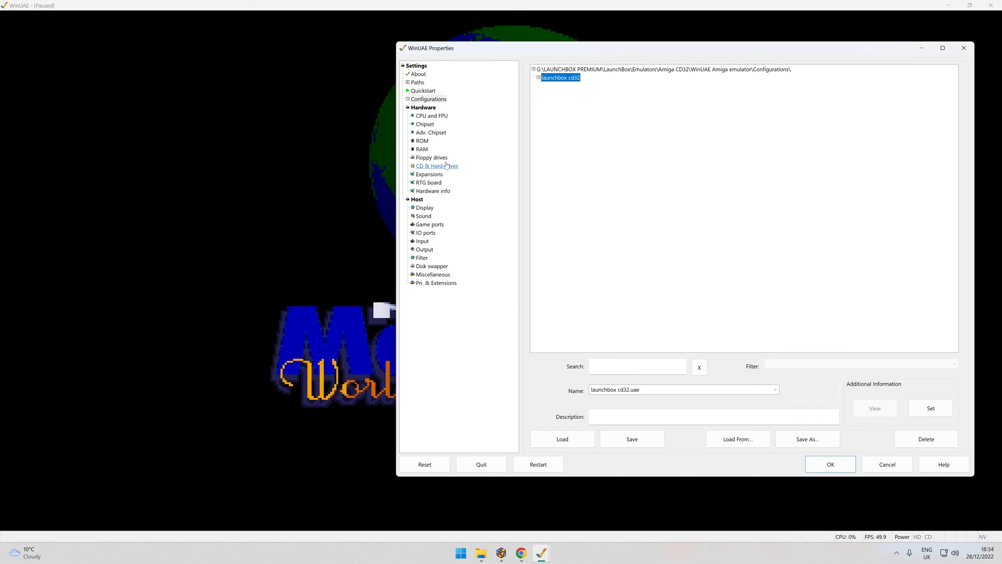
left_click(429, 225)
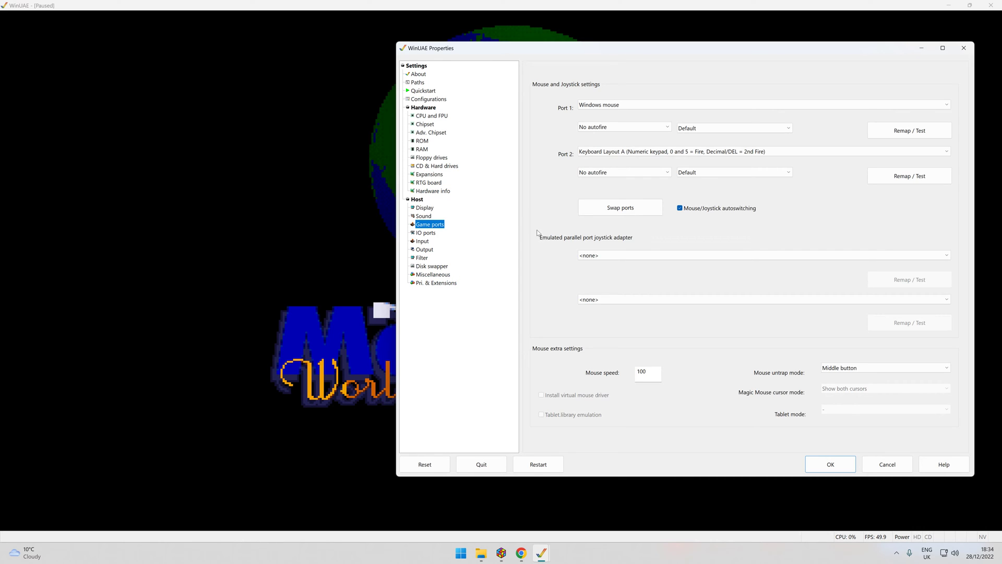
left_click(603, 154)
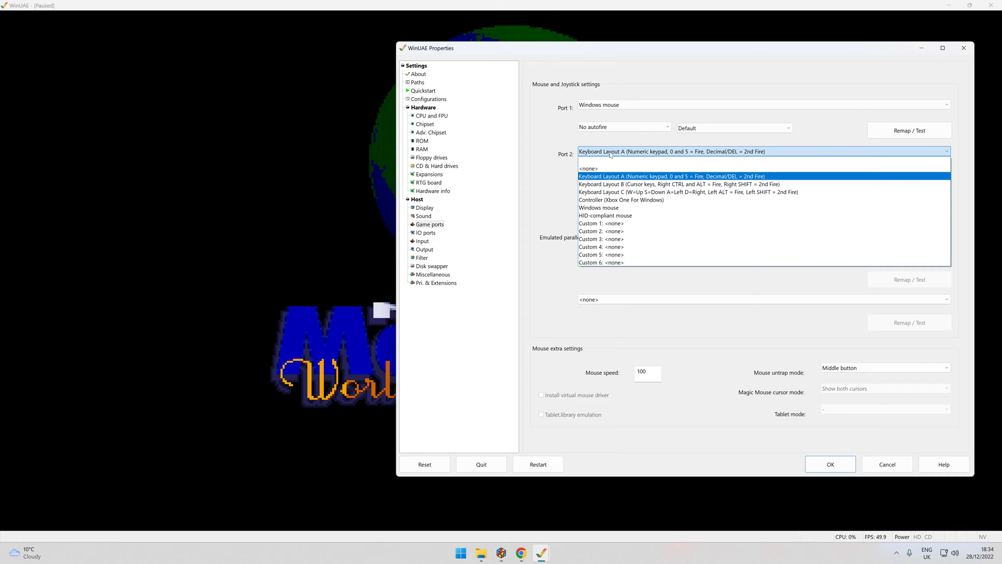
left_click(623, 200)
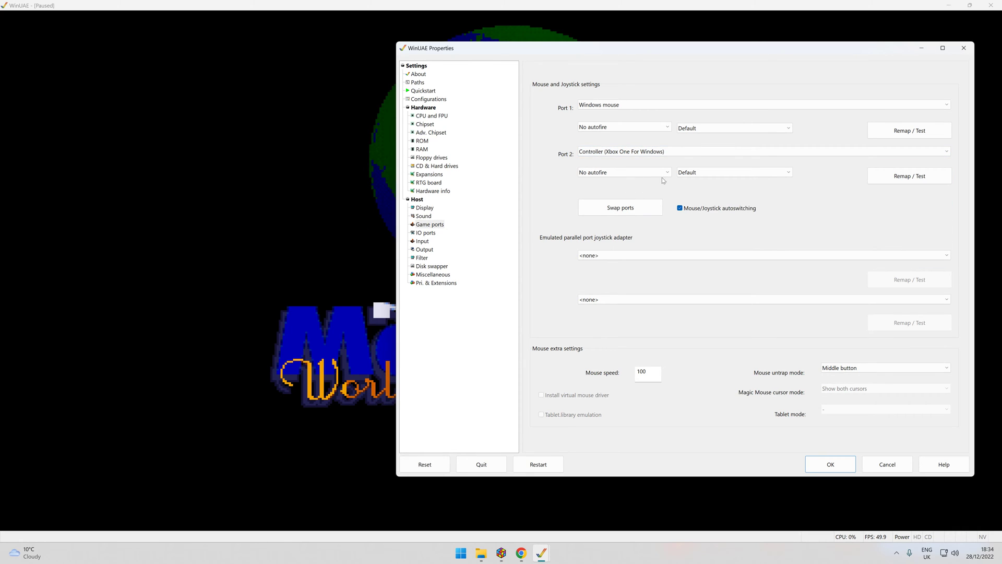
Set port 2's device type to CD32 pad and port 1's to Mouse, then accept the settings and resume the game
left_click(702, 176)
left_click(704, 236)
left_click(709, 131)
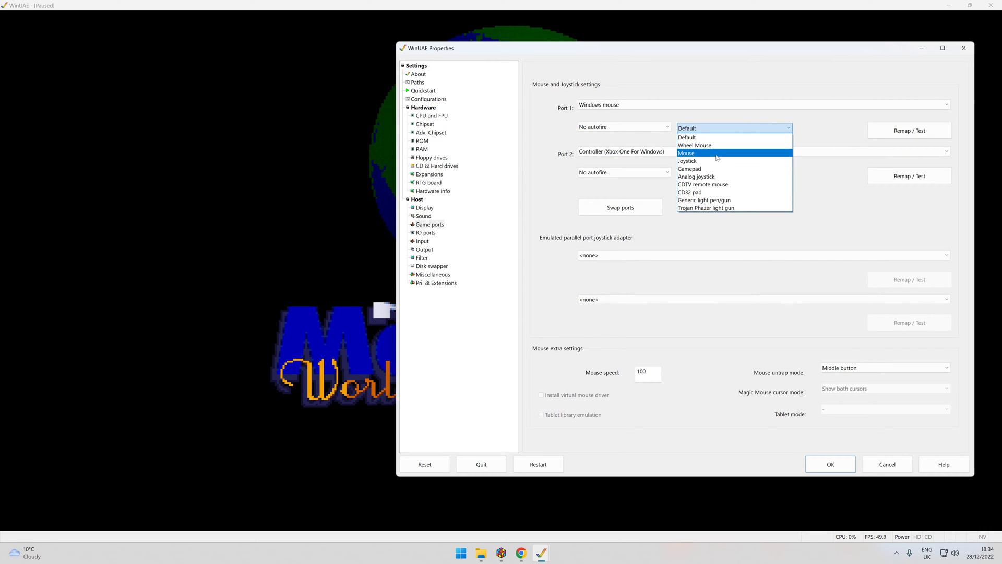
left_click(718, 156)
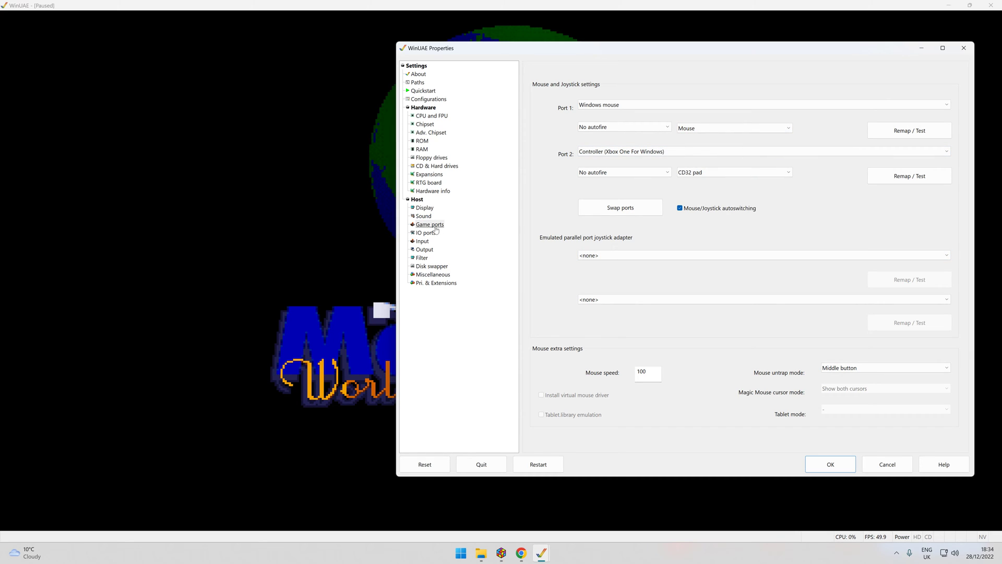
left_click(825, 464)
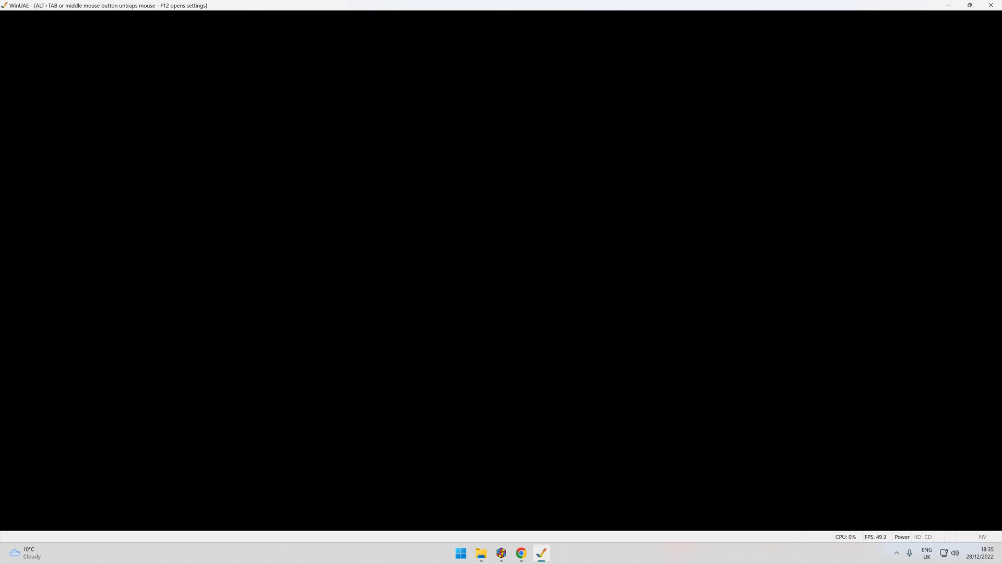
Release the captured mouse and close the running game's emulator window
middle_click(621, 226)
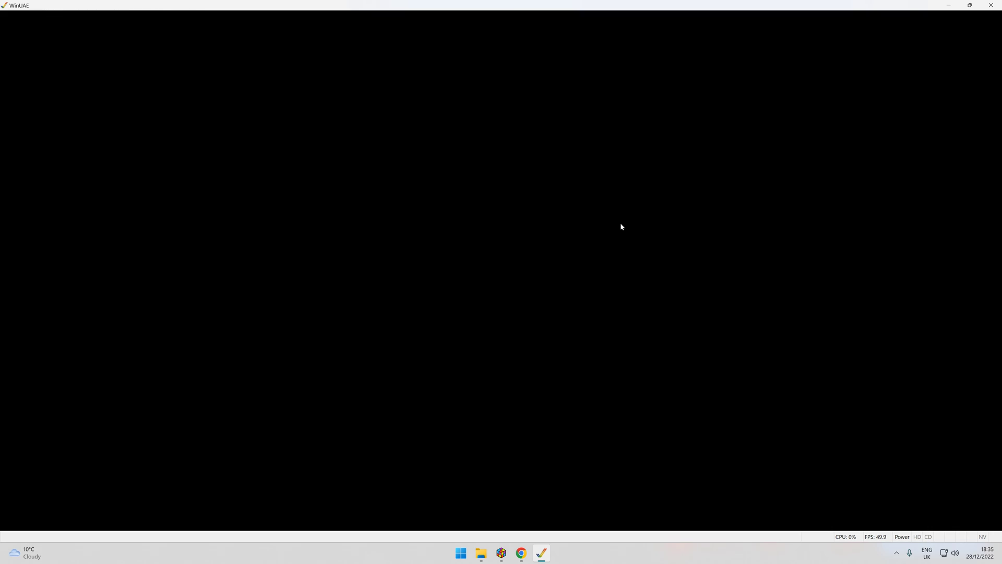
left_click(990, 5)
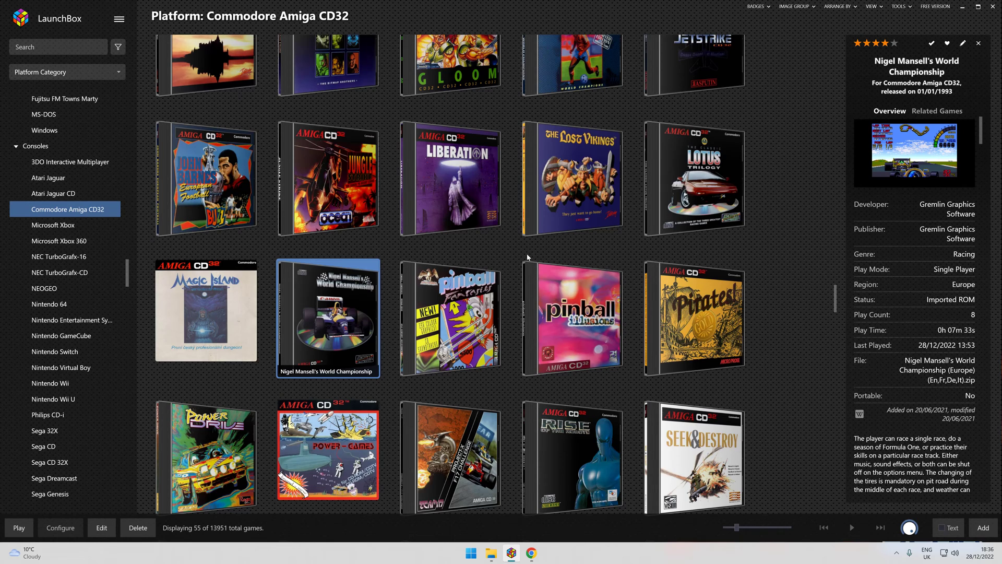
left_click(962, 6)
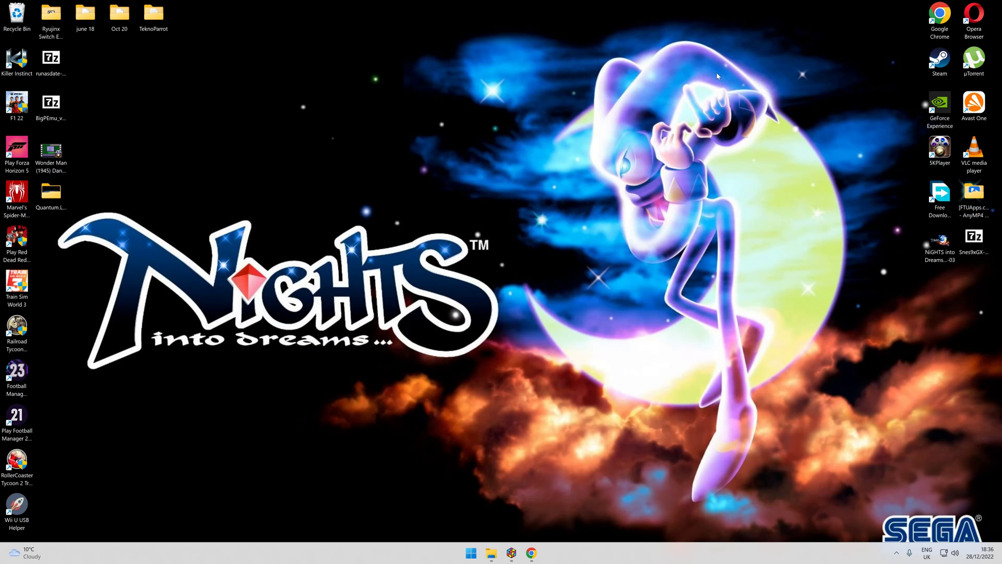
left_click(511, 553)
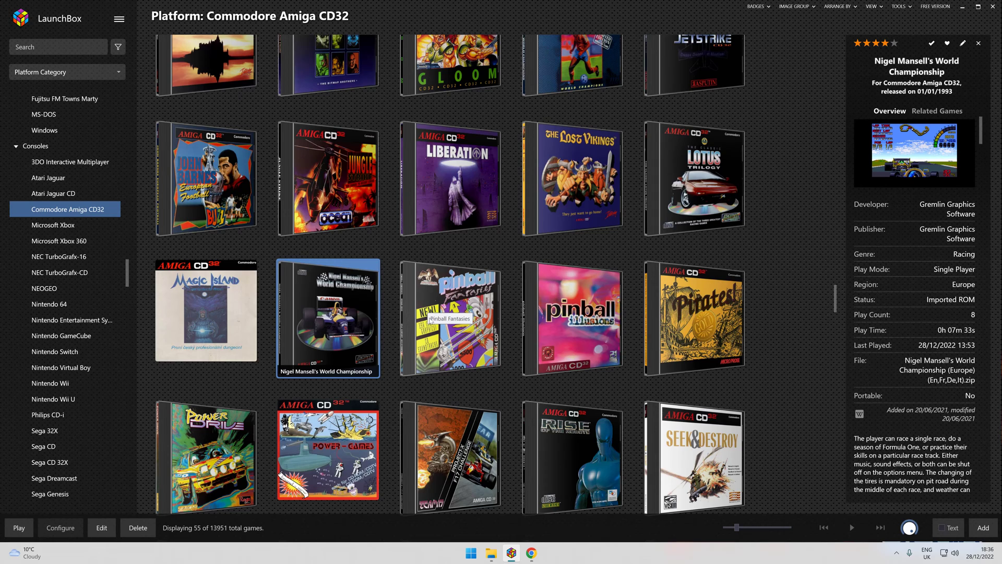
Switch to File Explorer, go to LaunchBox's Emulators\Amiga CD32 folder and run winuae64
left_click(491, 553)
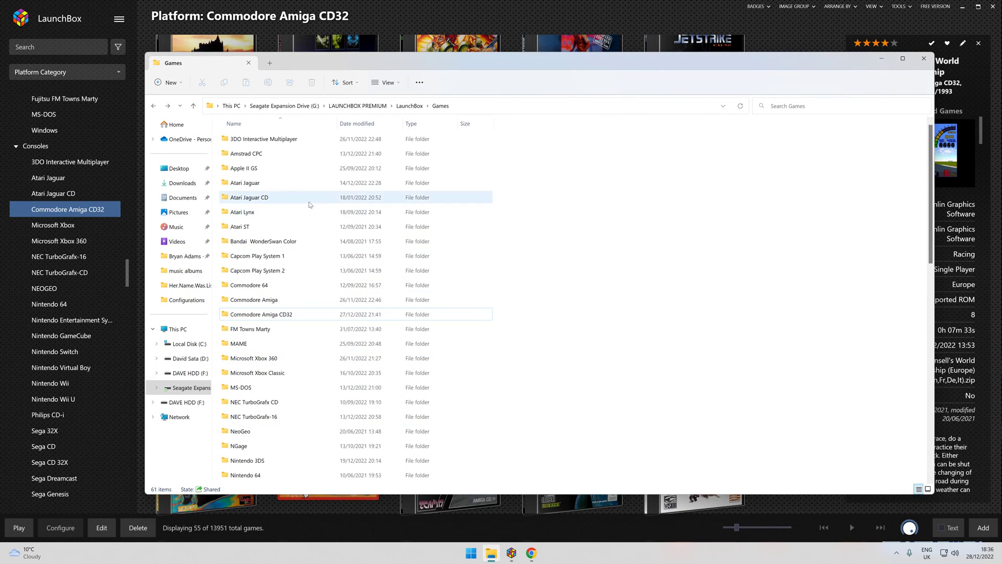
key("alt+Up")
double_click(247, 233)
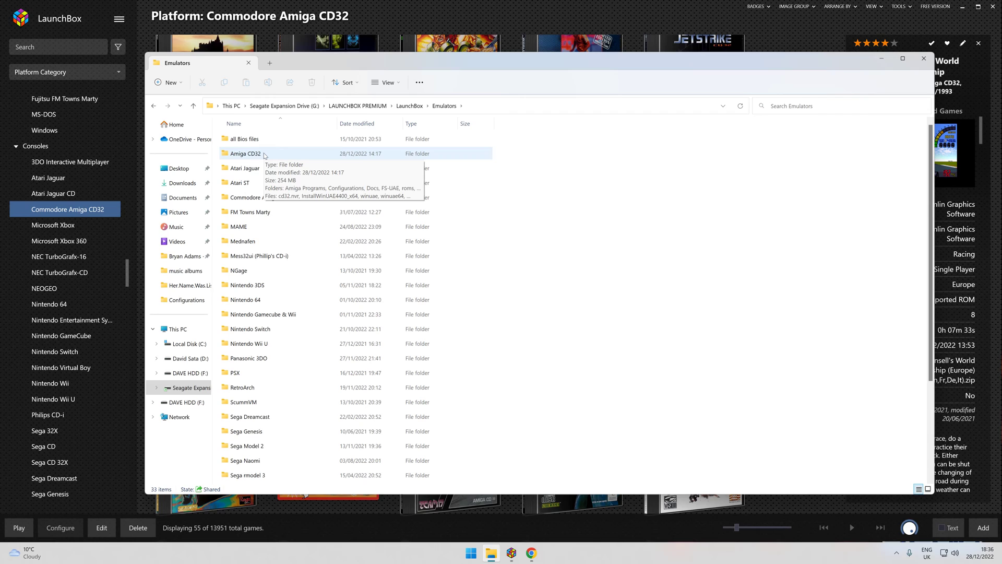
double_click(245, 154)
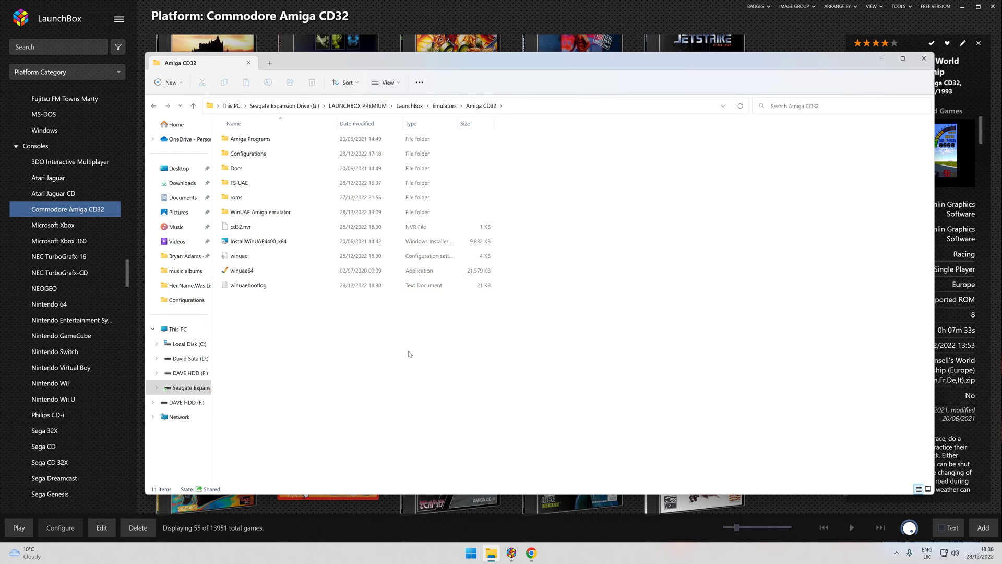
left_click(613, 10)
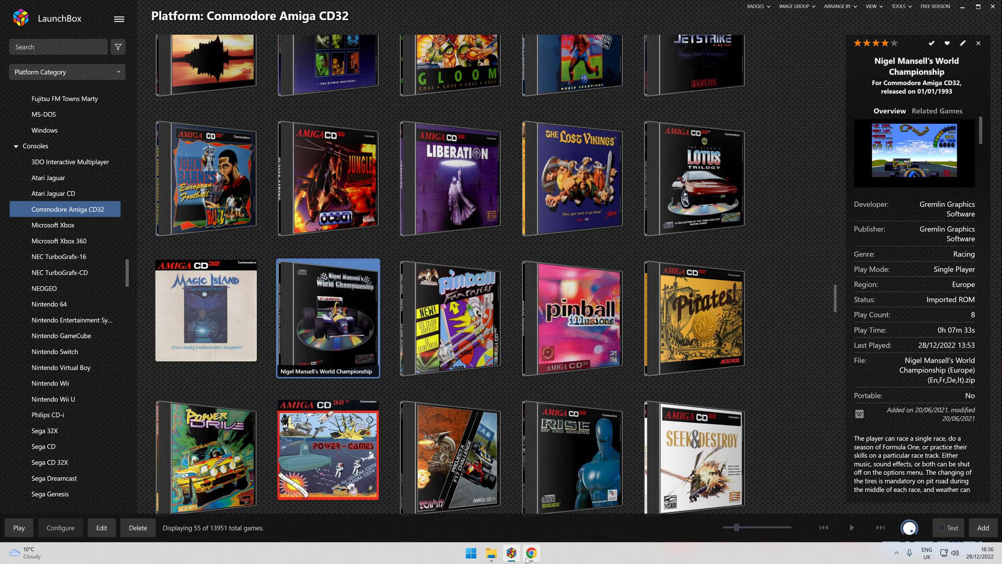
mouse_move(511, 558)
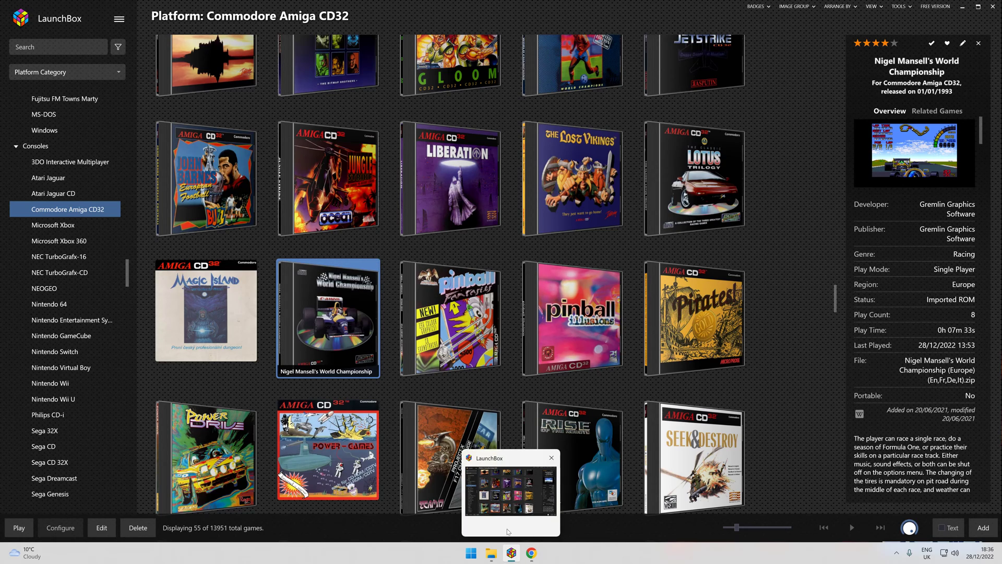
left_click(491, 553)
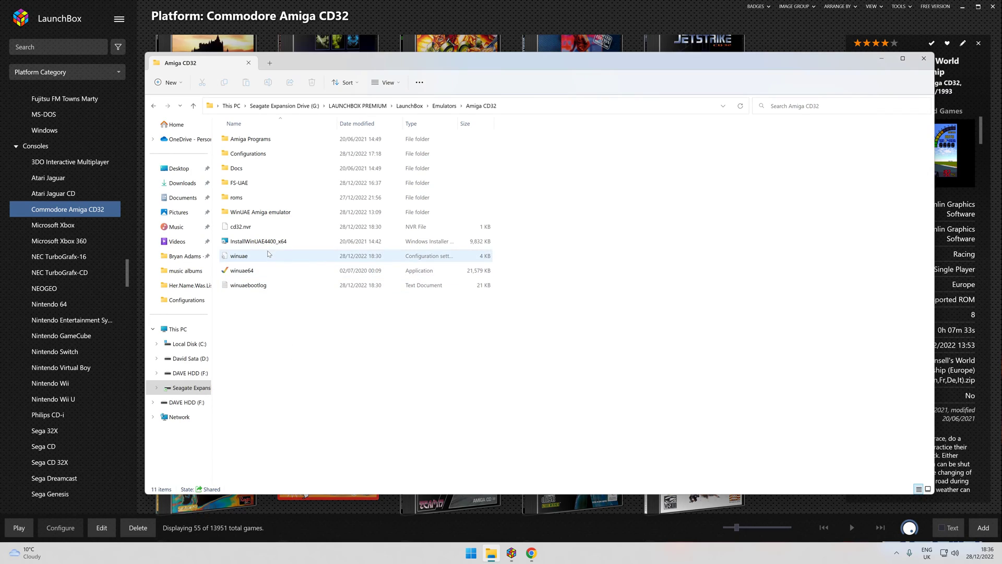
double_click(269, 270)
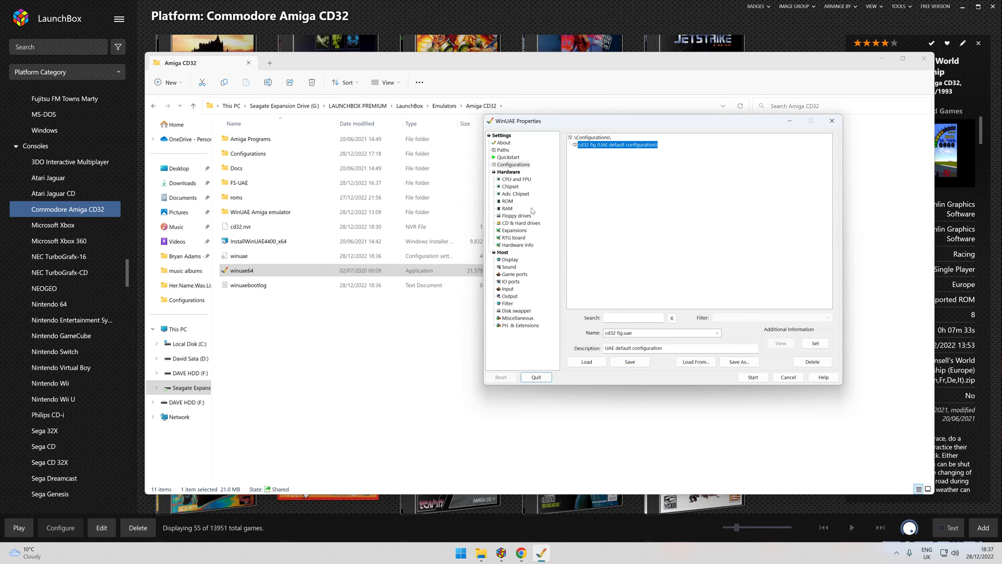
In the game port settings, assign Controller (Xbox One For Windows) to port 2 and set port 1's device type to Mouse
left_click(516, 275)
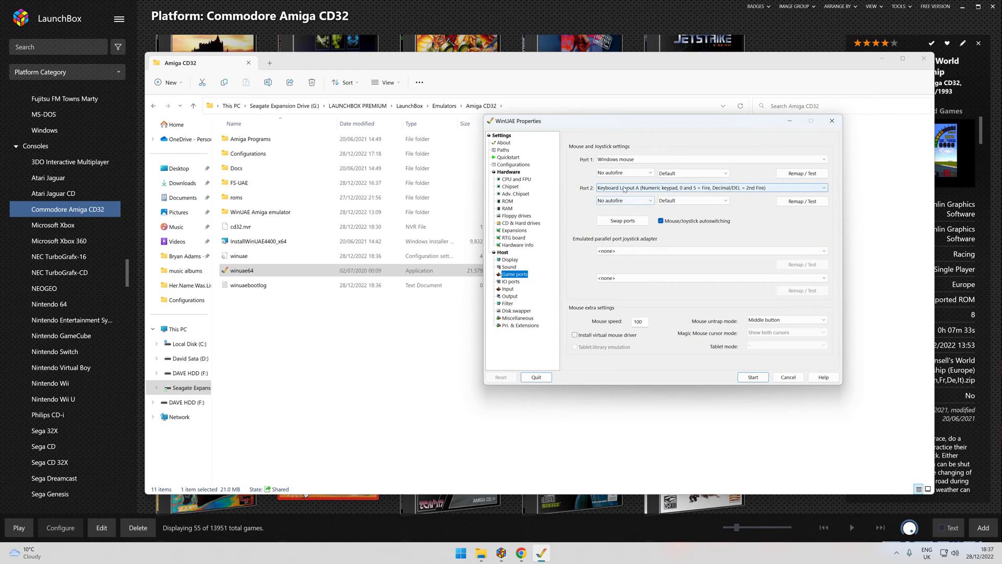
left_click(624, 188)
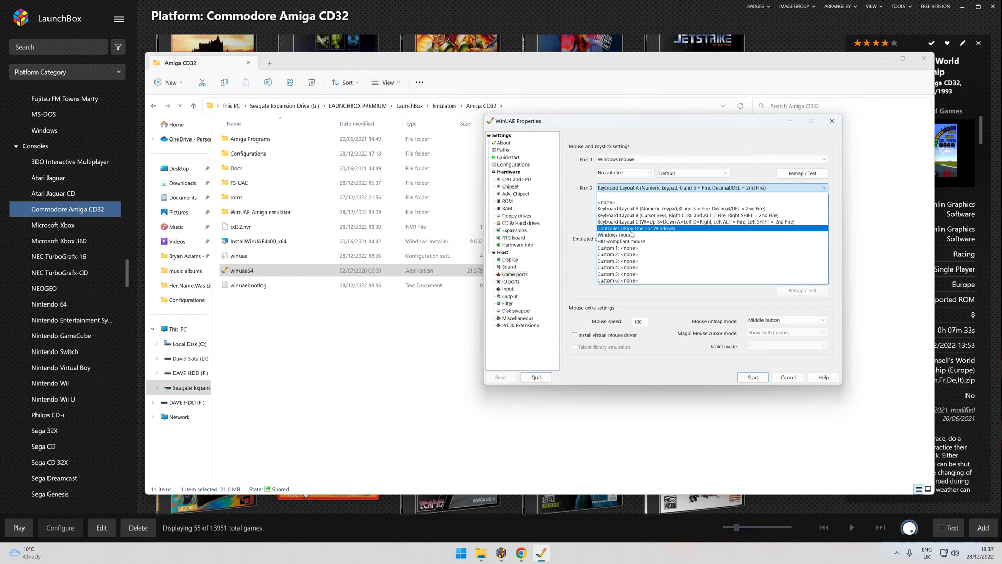
left_click(641, 227)
left_click(686, 174)
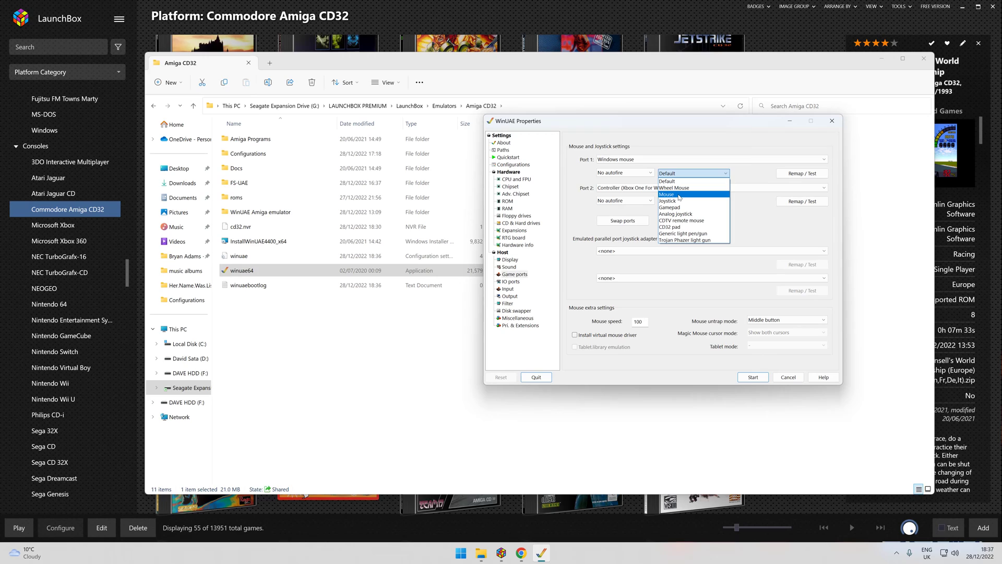
left_click(679, 196)
left_click(693, 200)
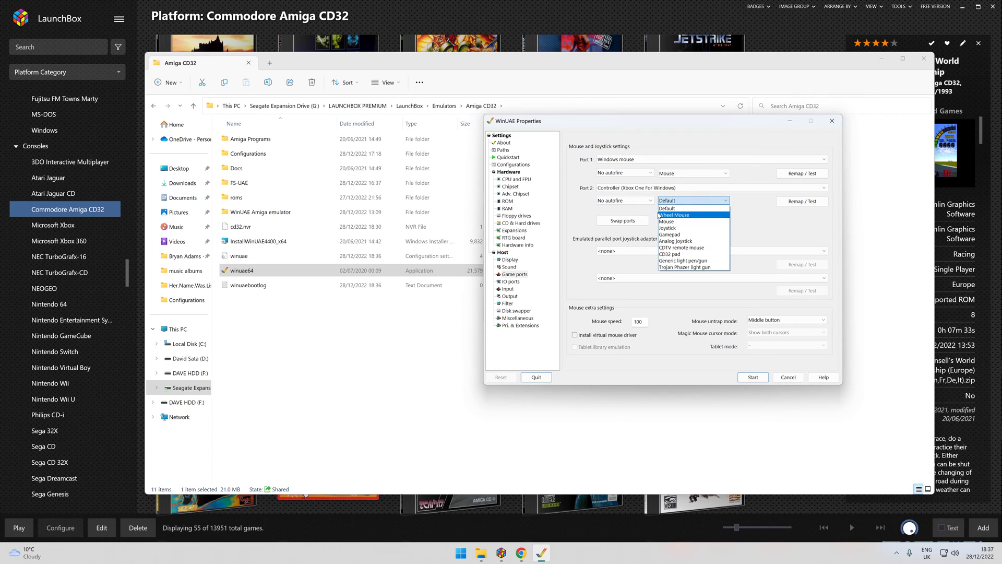
left_click(510, 163)
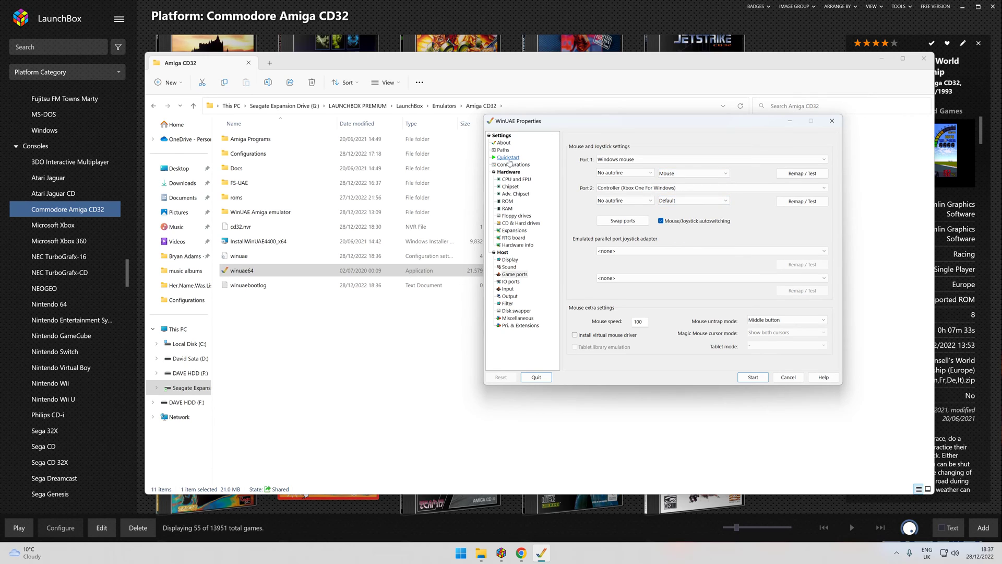
Load the saved cd32 fig configuration
left_click(511, 164)
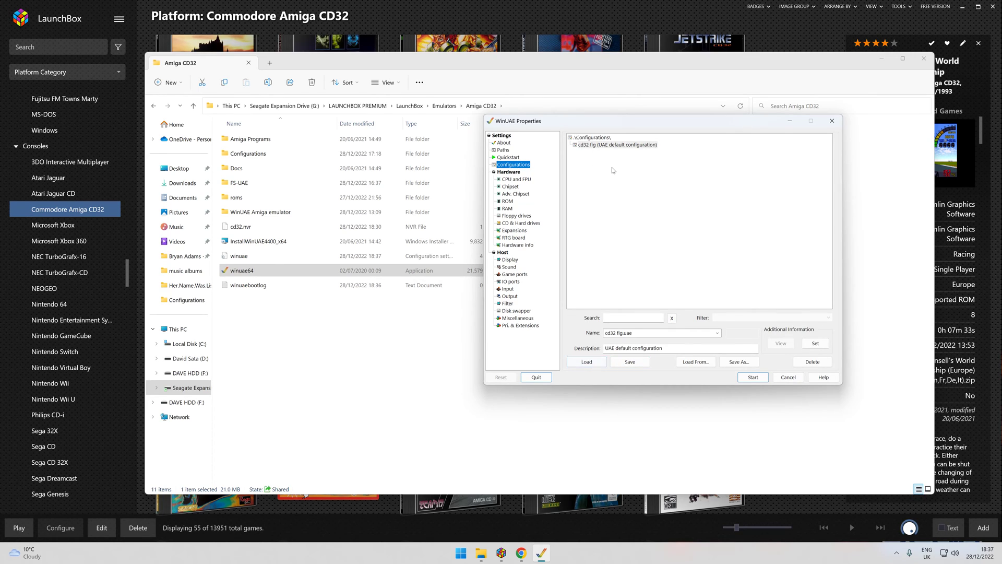
left_click(594, 146)
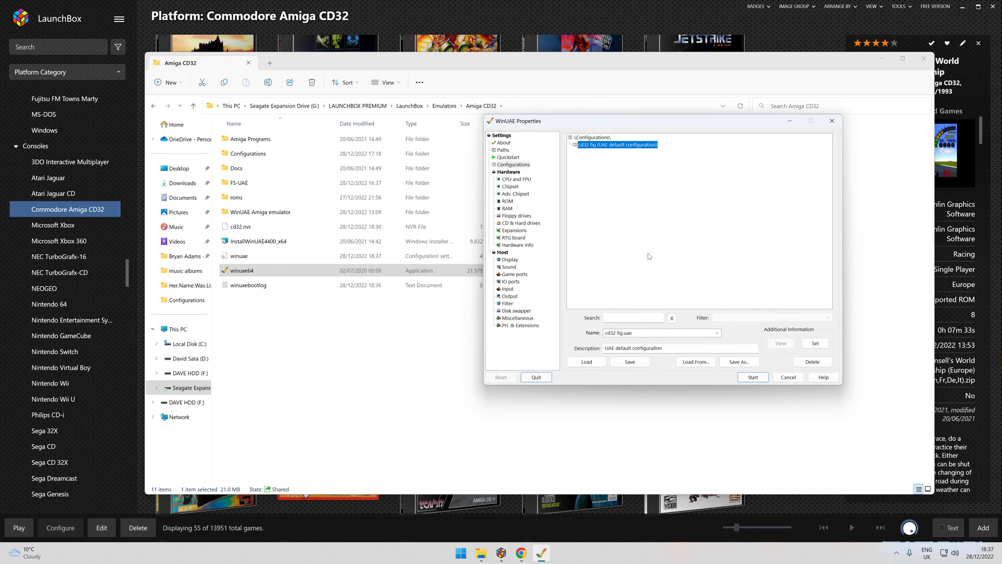
left_click(587, 361)
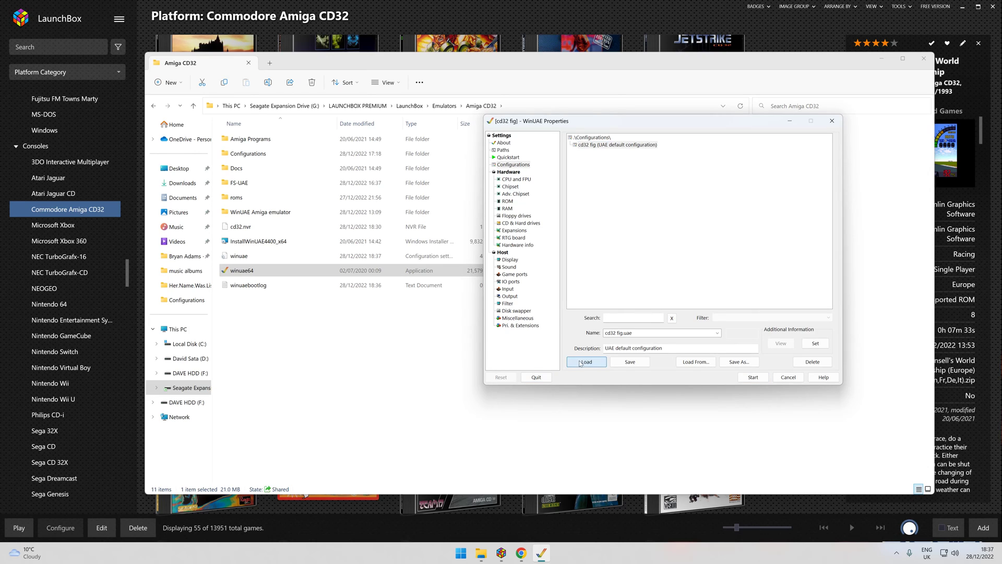
Check the display and game port settings of the loaded configuration, then quit the emulator
left_click(509, 260)
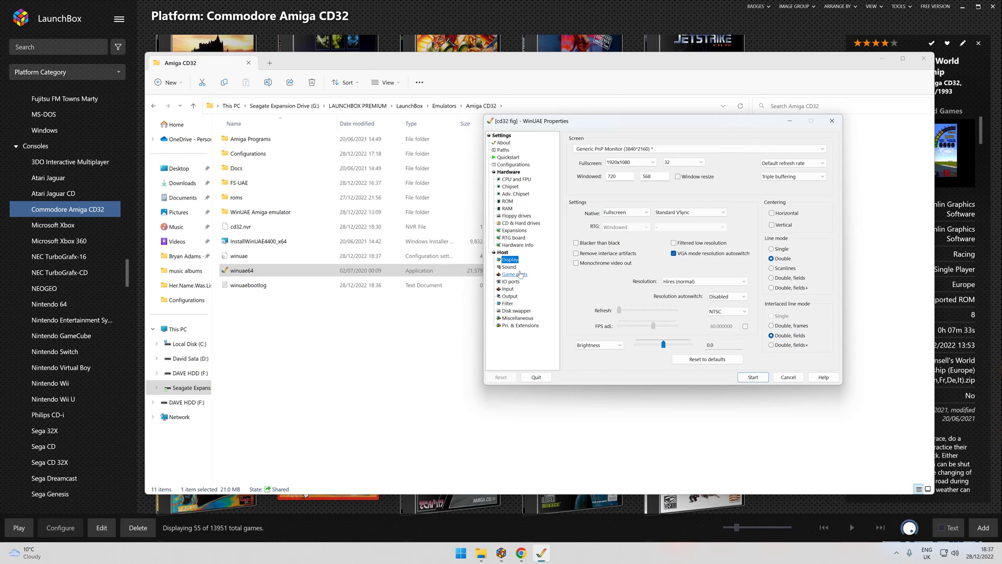
left_click(515, 275)
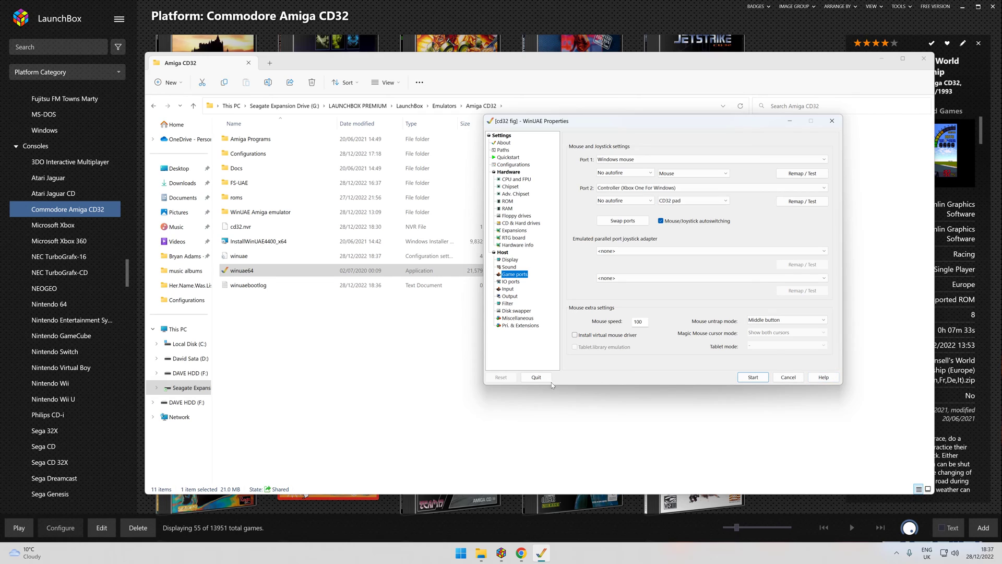
left_click(537, 379)
left_click(640, 271)
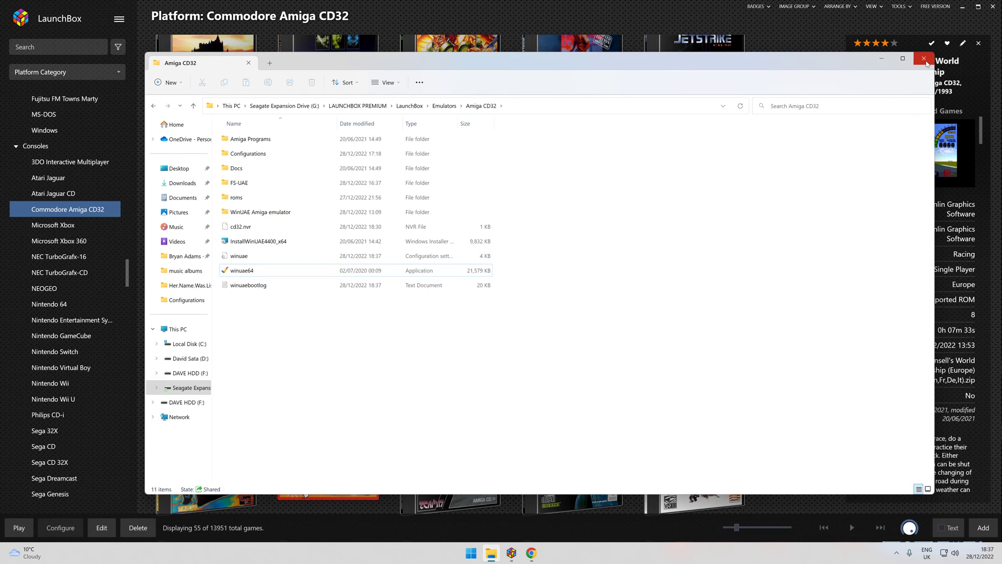
Minimise the File Explorer window and launch Cannon Fodder from LaunchBox's Commodore Amiga CD32 games
left_click(888, 58)
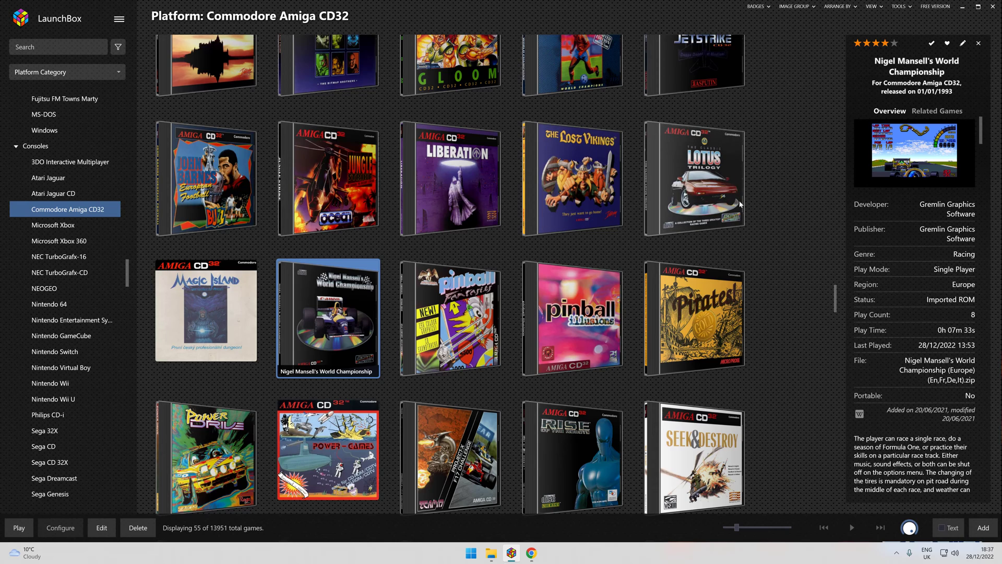
scroll(716, 207, "up", 3)
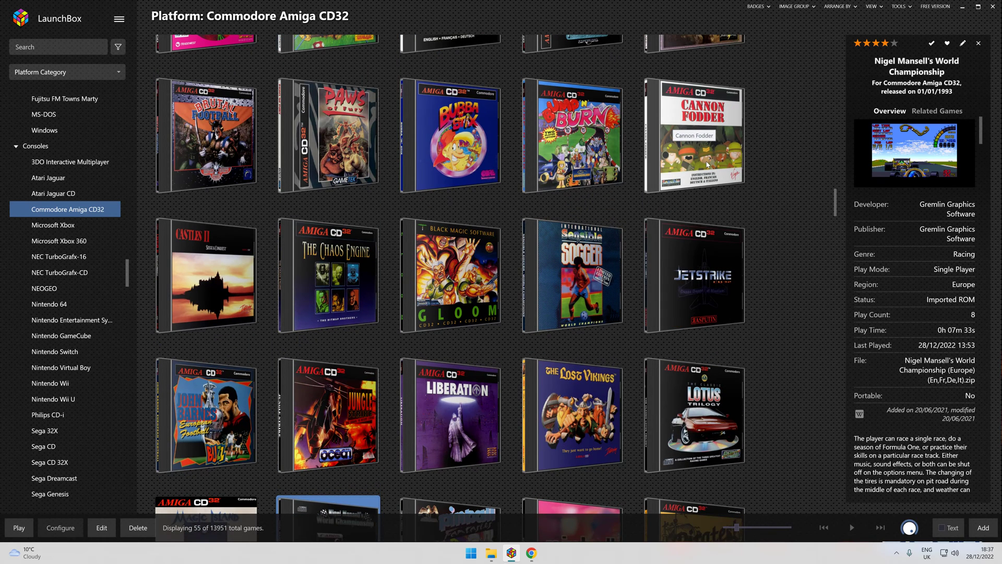
left_click(707, 164)
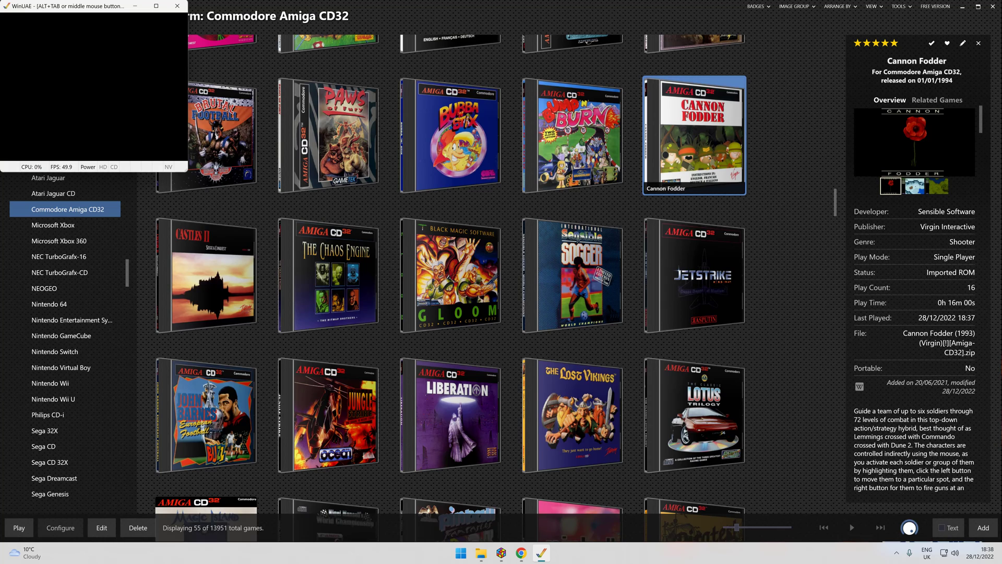
Release the mouse from the running WinUAE window, maximise it, and quit the emulator from its properties
middle_click(57, 69)
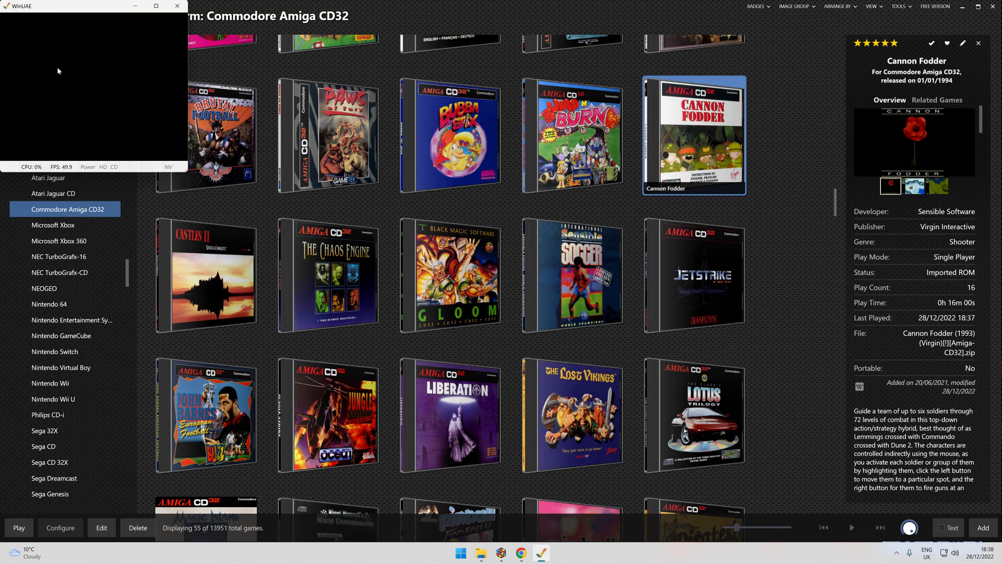
left_click(155, 6)
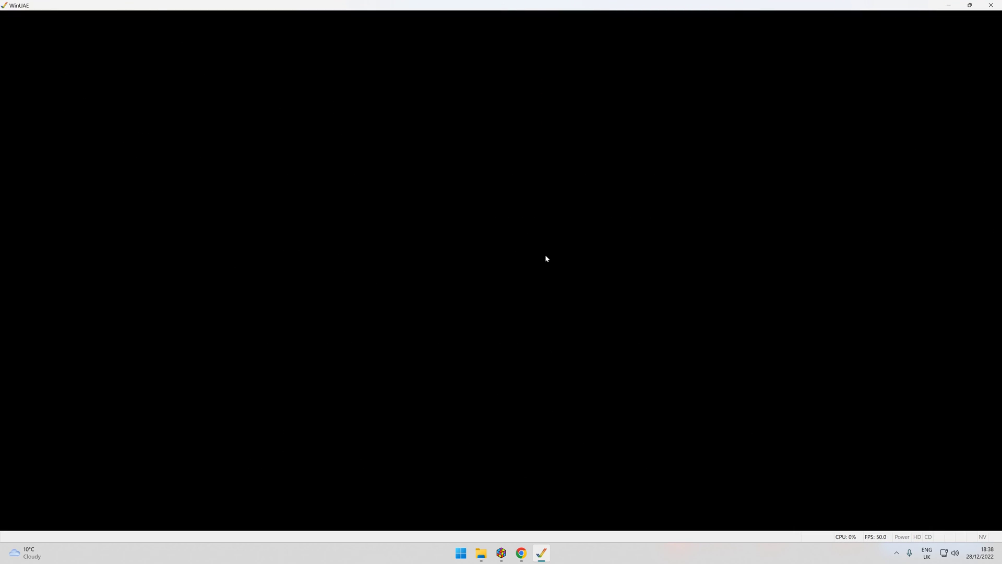
key("F12")
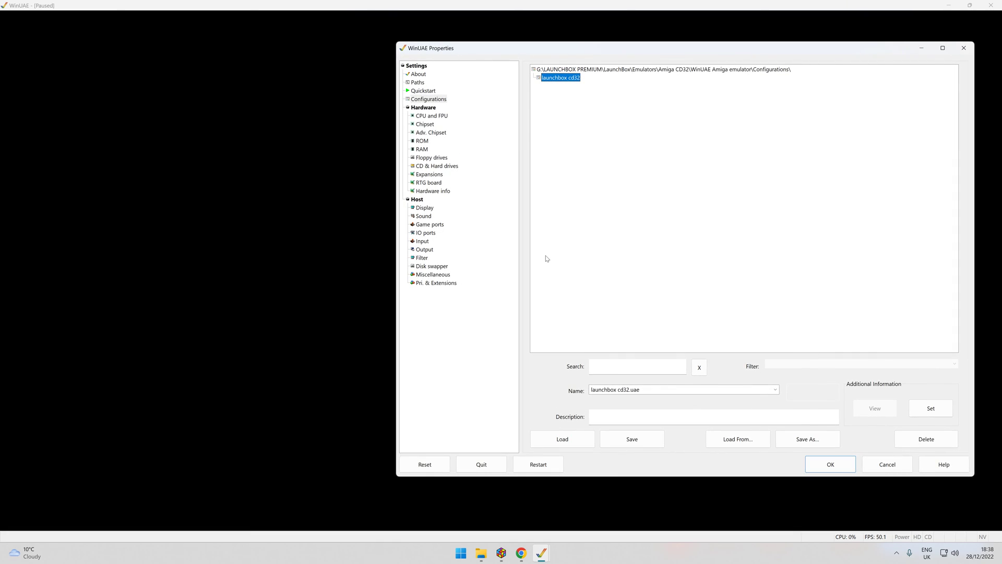
left_click(482, 465)
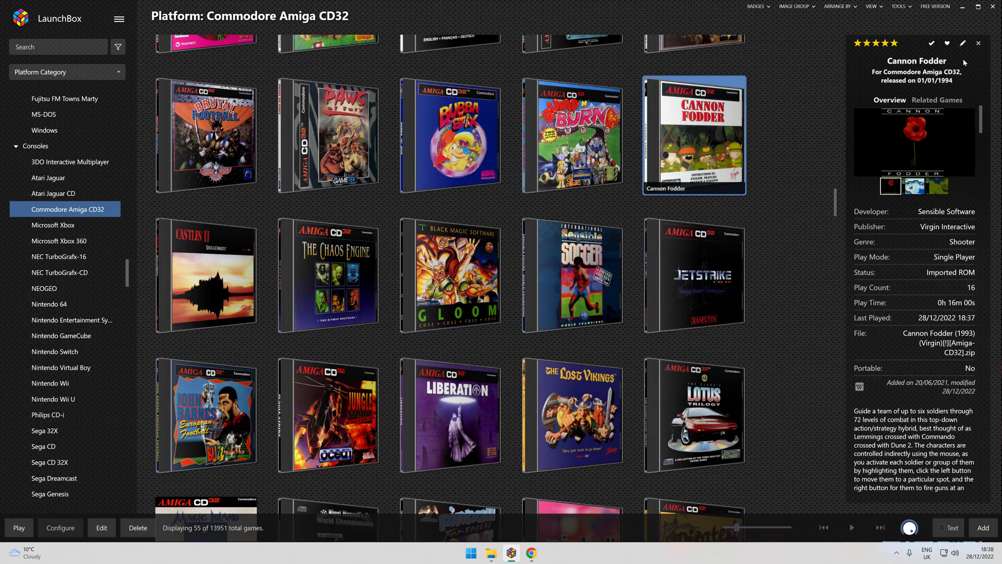
Minimise LaunchBox to show the desktop and open the GeForce Experience overlay
left_click(962, 6)
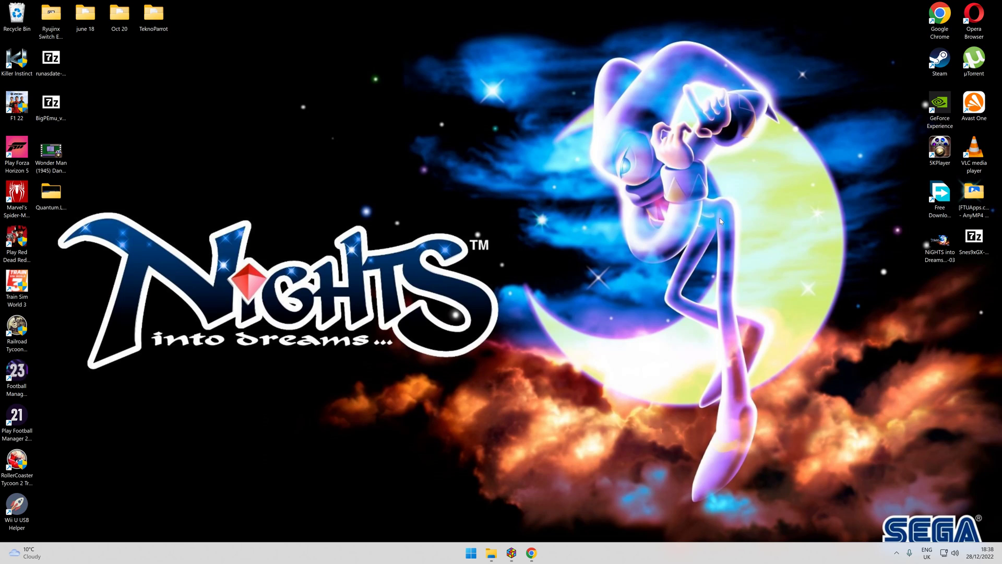
key("alt+z")
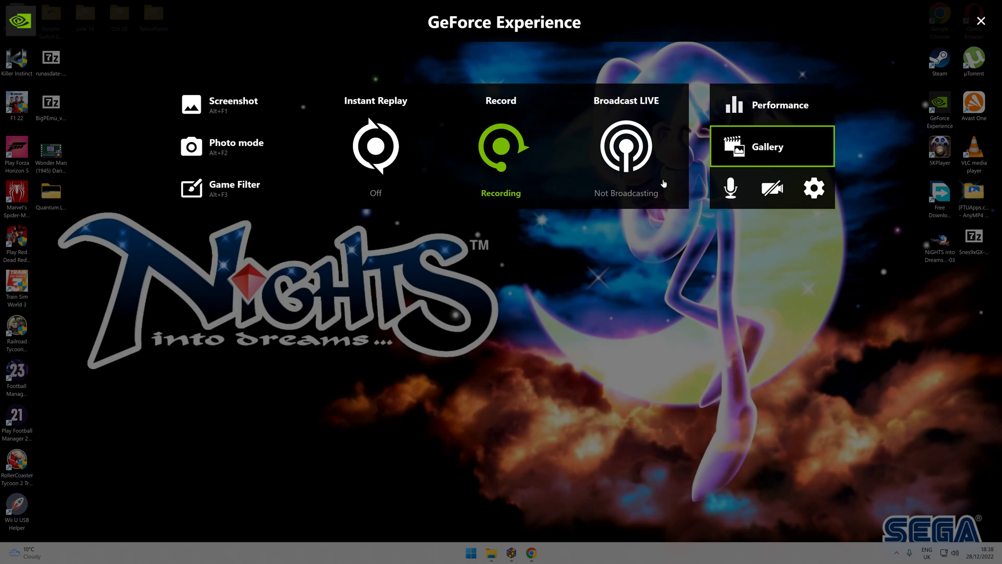